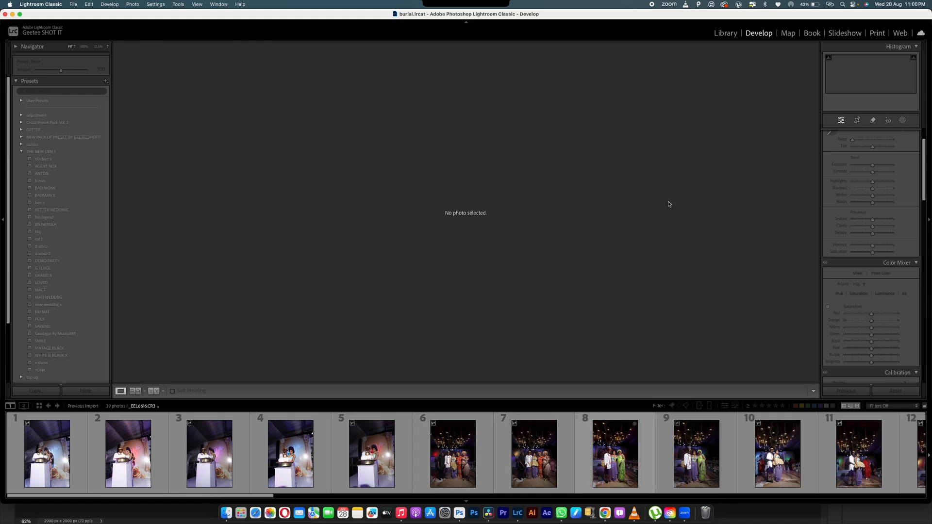
- Show the Library grid of the 39 imported wedding photos after checking the 902EOS_R folder in Finder
{"action": "left_click", "coordinate": [726, 34]}
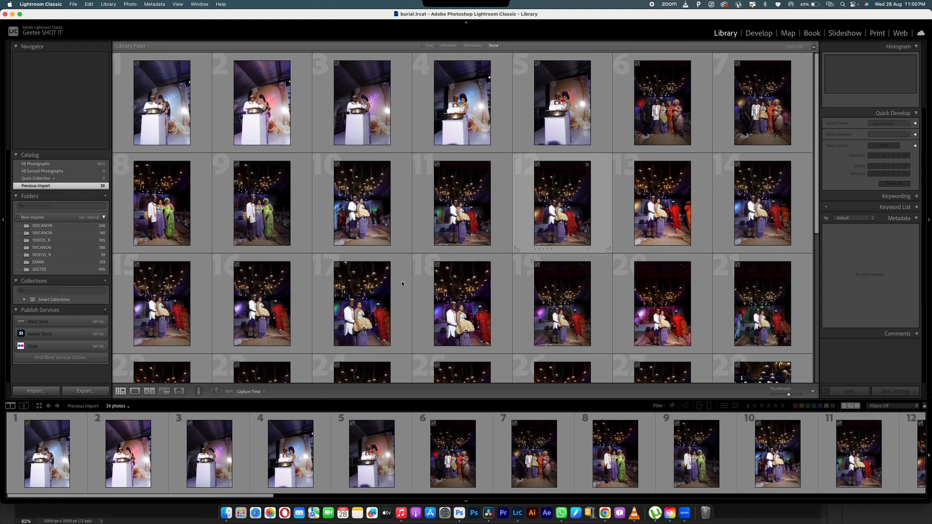
{"action": "left_click", "coordinate": [228, 518]}
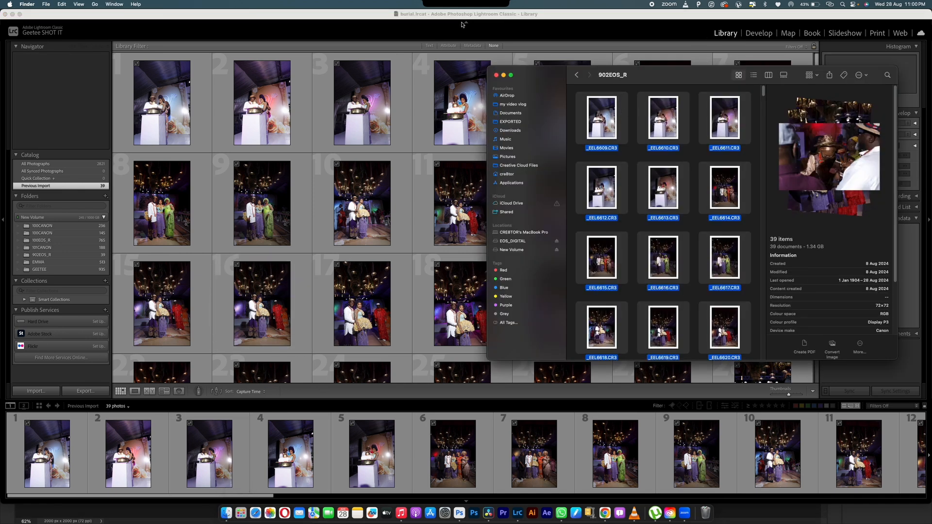
{"action": "left_click", "coordinate": [514, 31]}
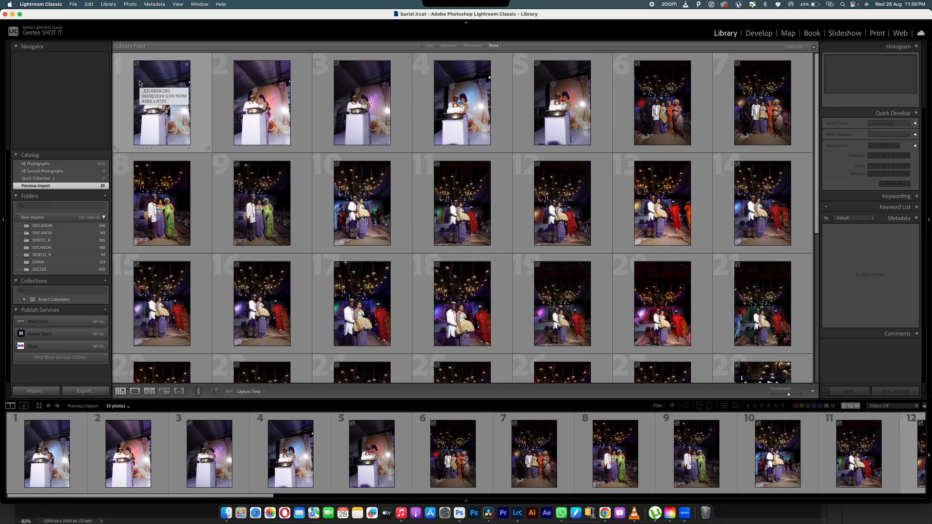
{"action": "left_click", "coordinate": [74, 4]}
- Create a new catalog named 'geetee test'
{"action": "left_click", "coordinate": [73, 5]}
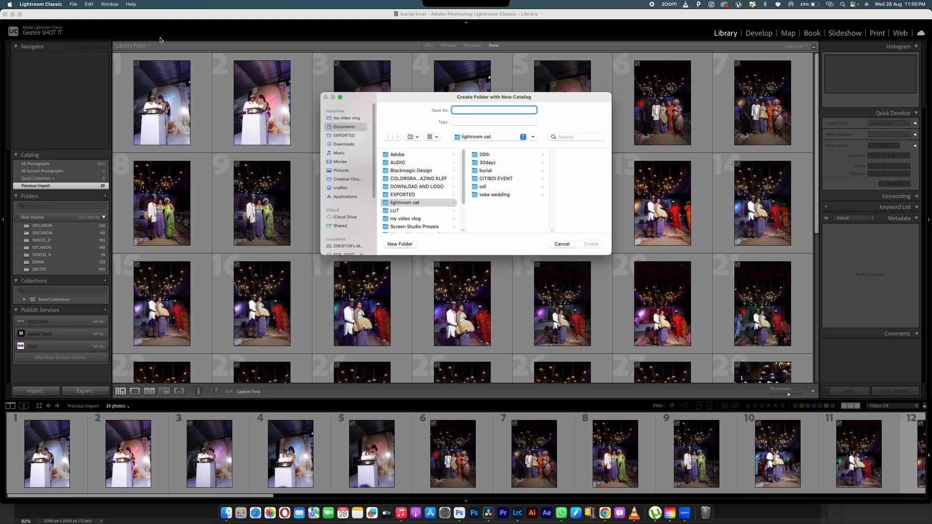
{"action": "type", "text": "geetee test"}
{"action": "key", "text": "Return"}
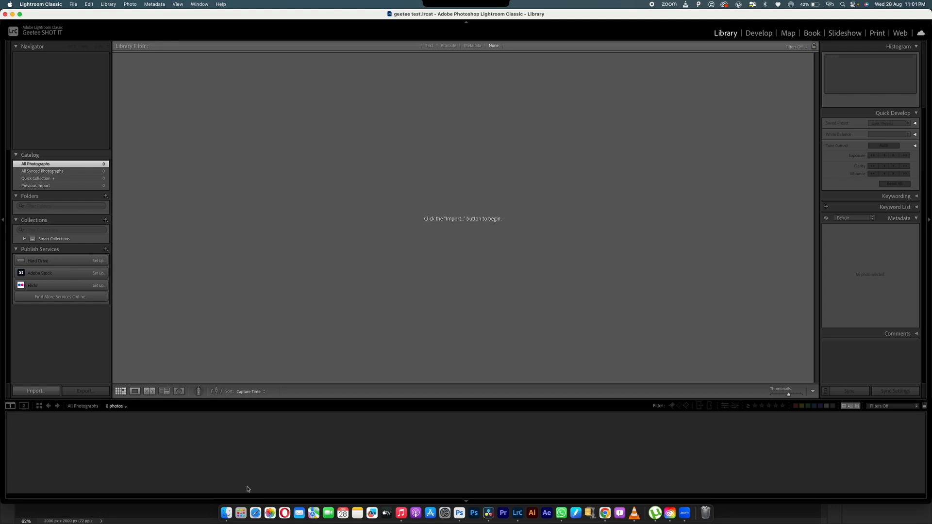
- Drag the CR3 files from the 902EOS_R folder into Lightroom to open the import window
{"action": "key", "text": "super+shift+i"}
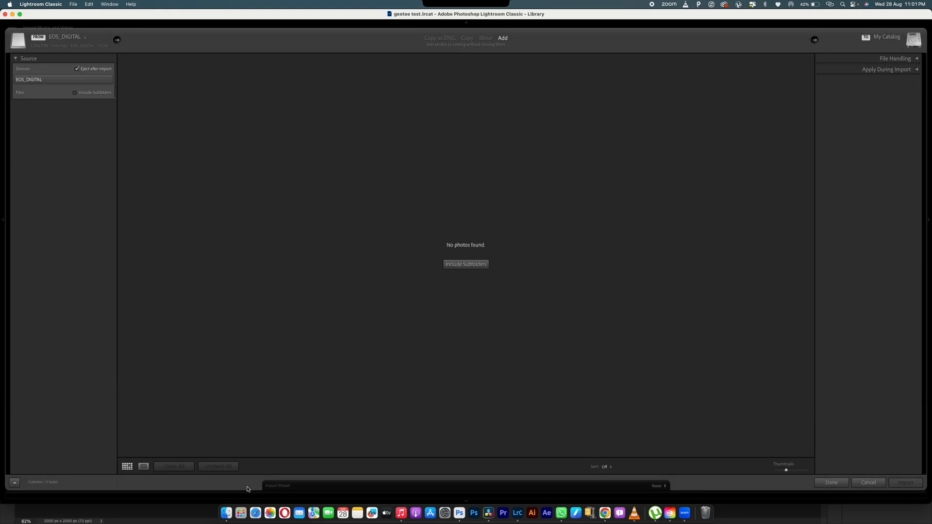
{"action": "left_click", "coordinate": [868, 483]}
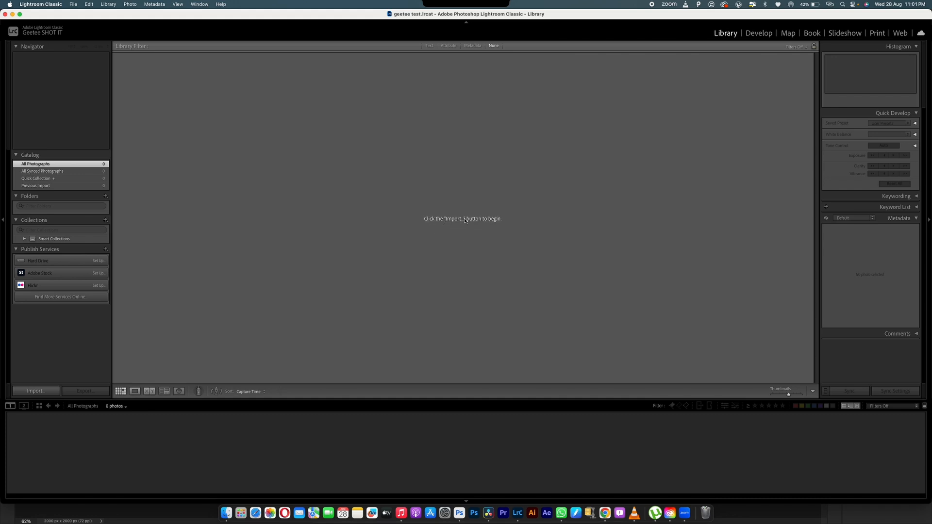
{"action": "left_click", "coordinate": [227, 513]}
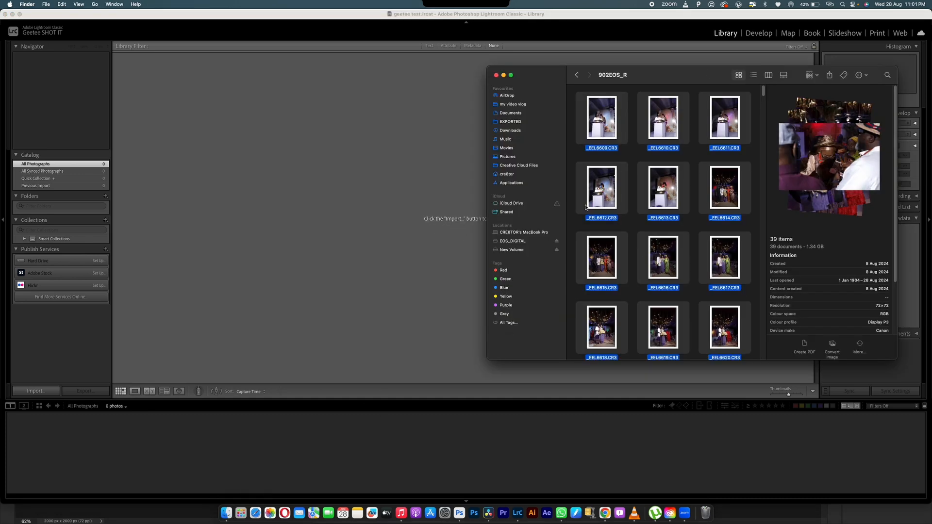
{"action": "left_click_drag", "start_coordinate": [599, 119], "coordinate": [417, 130]}
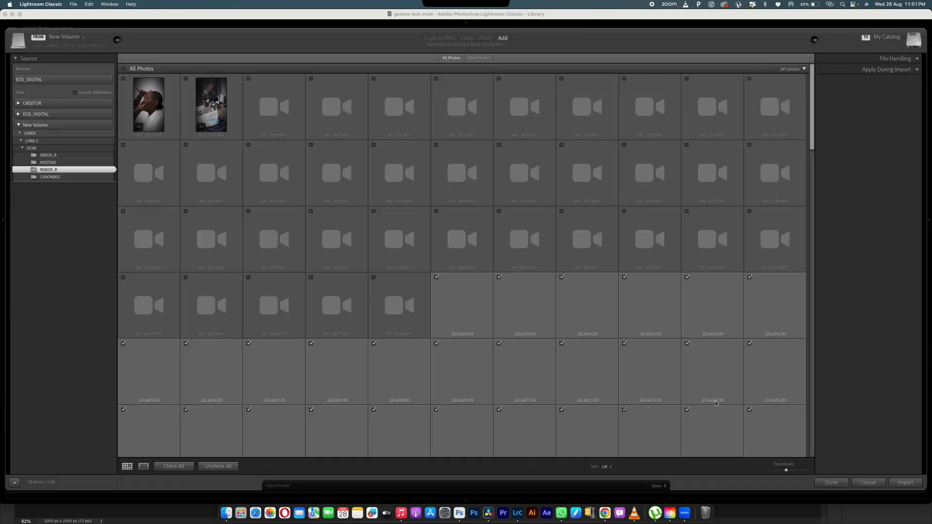
- Check EEL6648 and EEL6650, then mark every photo and video for import
{"action": "scroll", "coordinate": [591, 251], "scroll_direction": "down", "scroll_amount": 5}
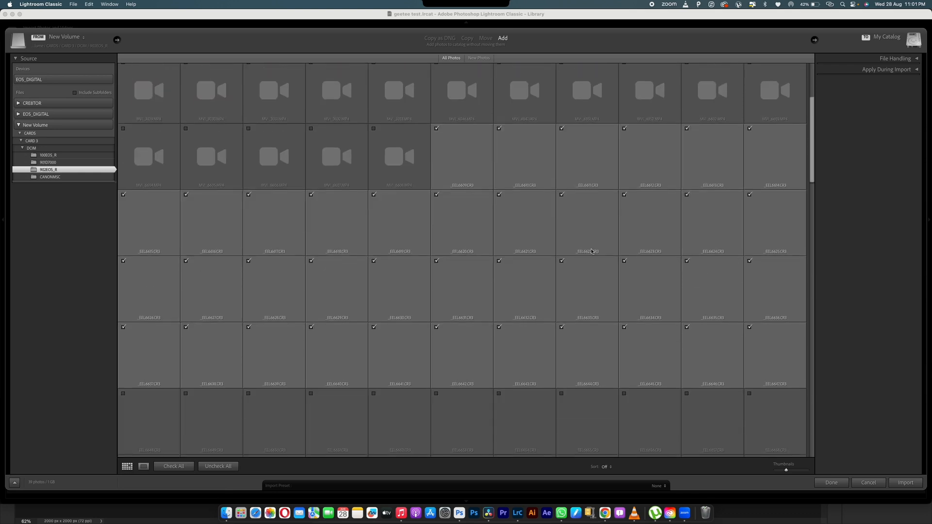
{"action": "scroll", "coordinate": [292, 353], "scroll_direction": "down", "scroll_amount": 3}
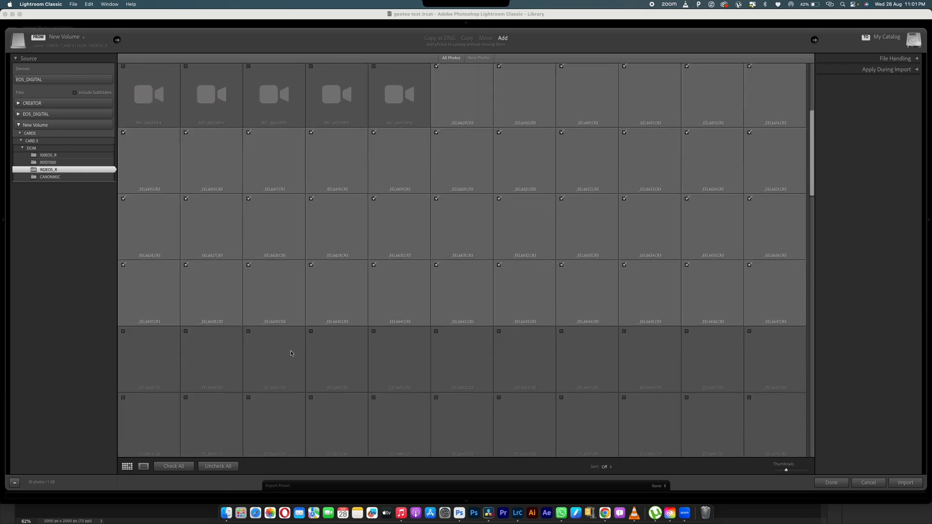
{"action": "left_click", "coordinate": [123, 332]}
{"action": "left_click", "coordinate": [248, 332]}
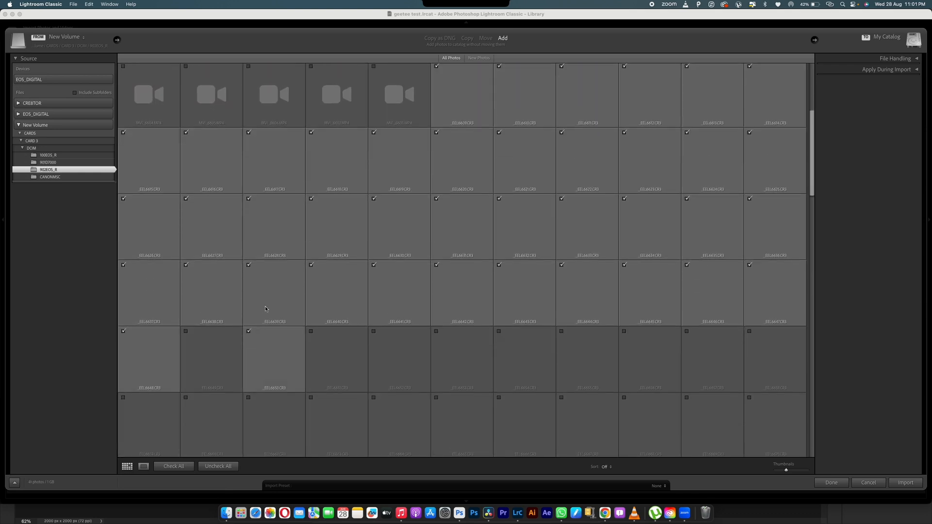
{"action": "scroll", "coordinate": [265, 309], "scroll_direction": "up", "scroll_amount": 8}
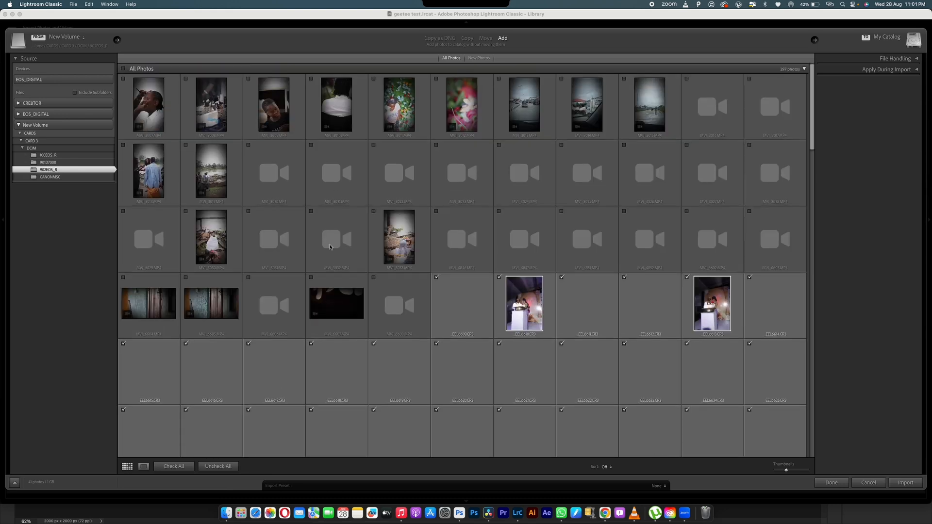
{"action": "left_click", "coordinate": [123, 68]}
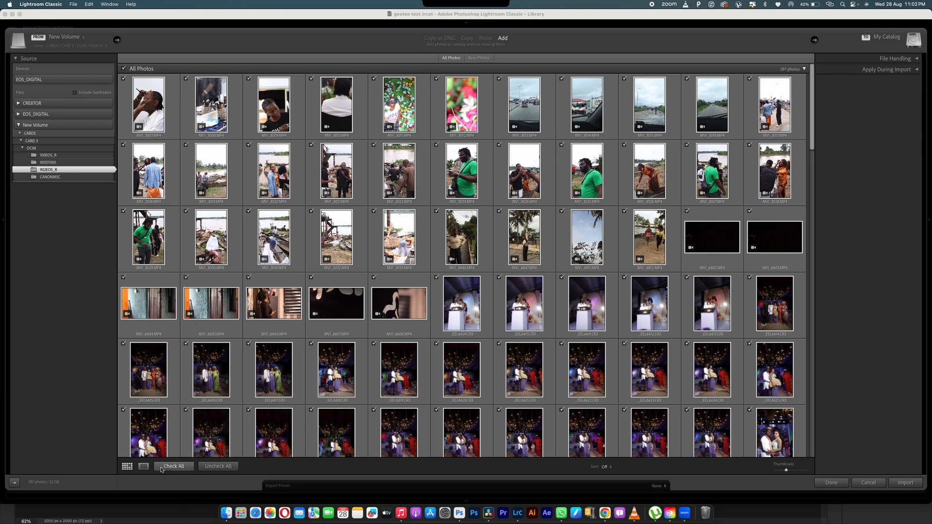
- Uncheck all video clips and import only the 259 CR3 photos
{"action": "key", "text": "alt"}
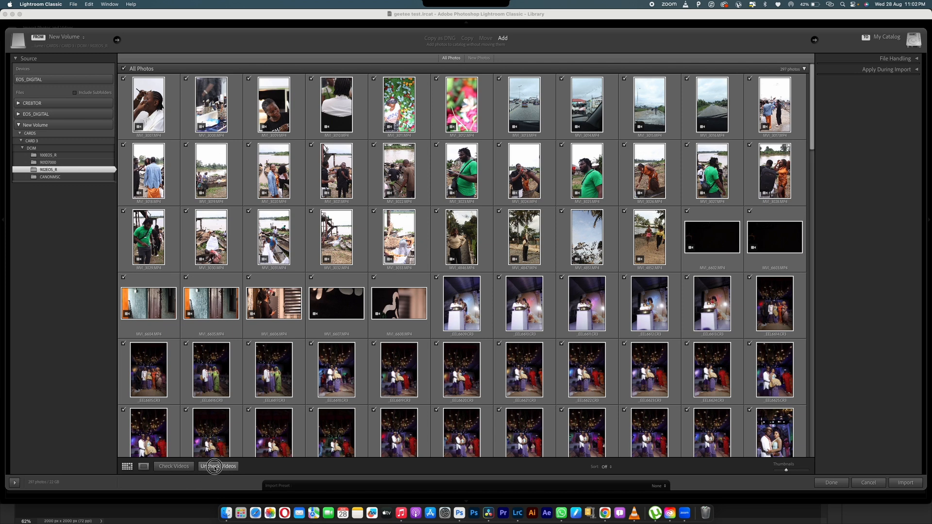
{"action": "left_click", "coordinate": [214, 467]}
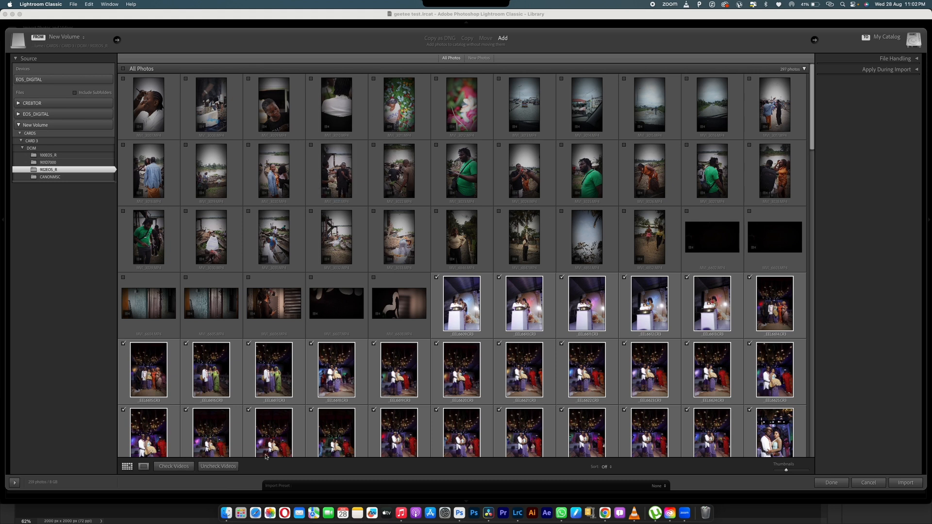
{"action": "left_click", "coordinate": [187, 465], "text": "alt"}
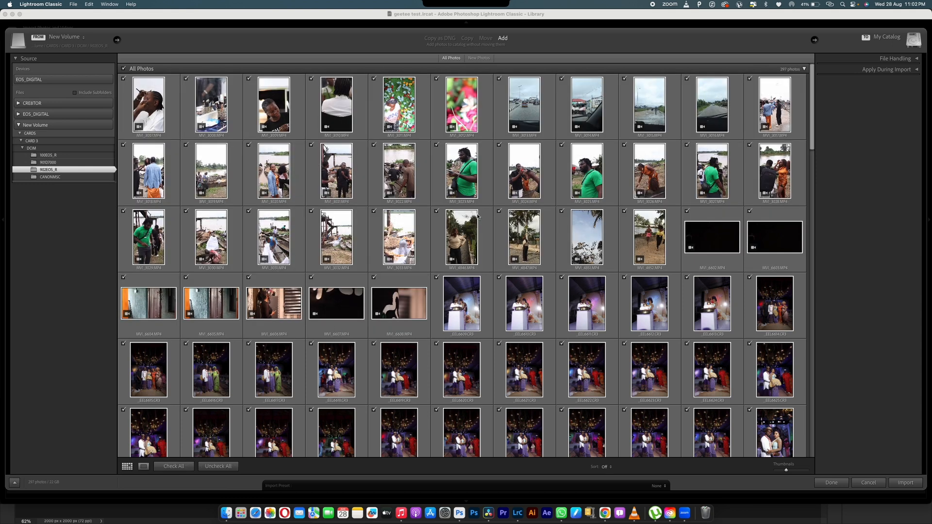
{"action": "key", "text": "alt"}
{"action": "left_click", "coordinate": [217, 467], "text": "alt"}
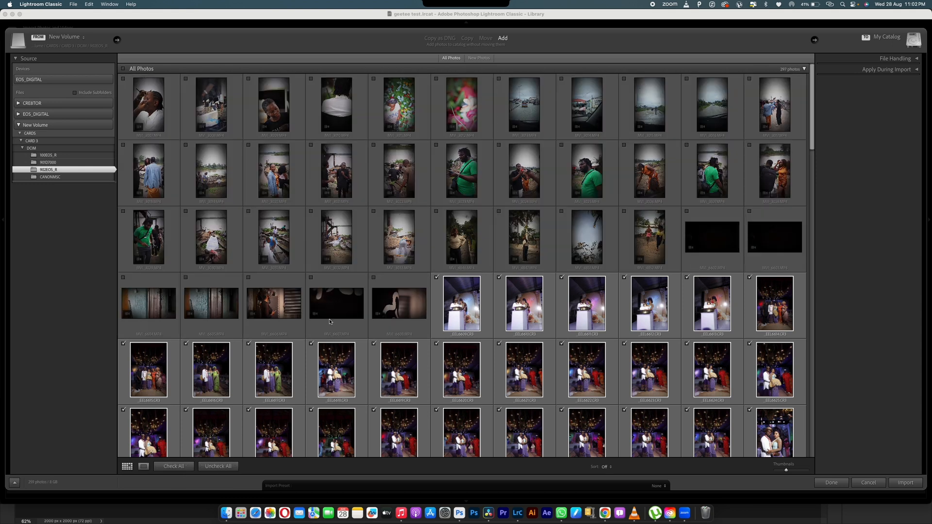
{"action": "scroll", "coordinate": [469, 350], "scroll_direction": "down", "scroll_amount": 15}
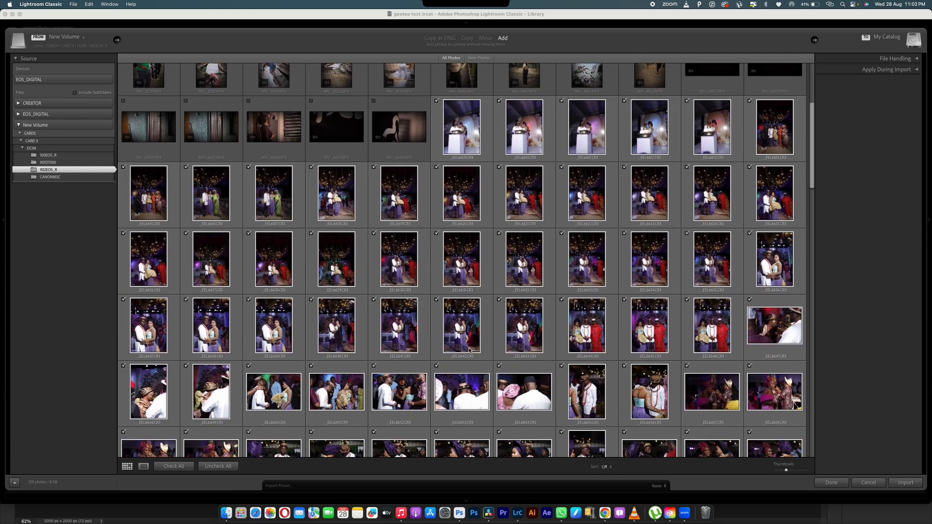
{"action": "scroll", "coordinate": [469, 350], "scroll_direction": "down", "scroll_amount": 6}
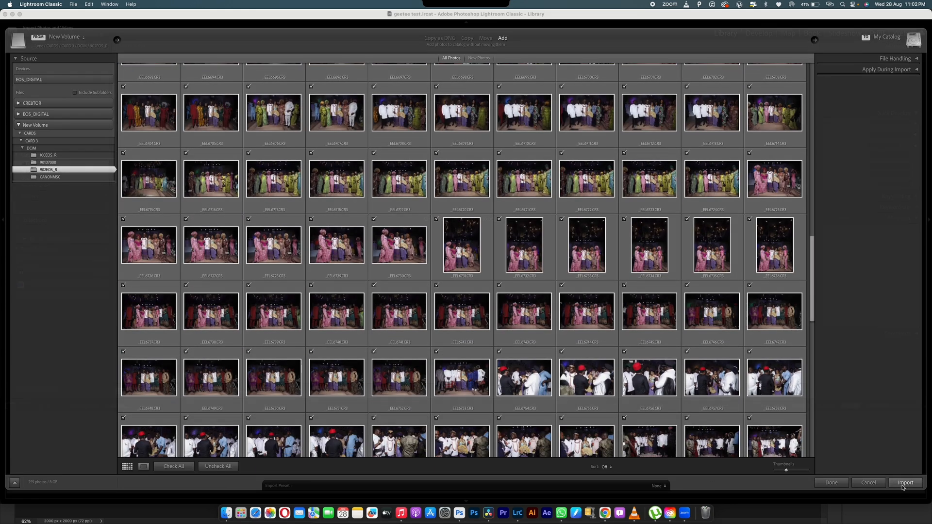
{"action": "left_click", "coordinate": [905, 482]}
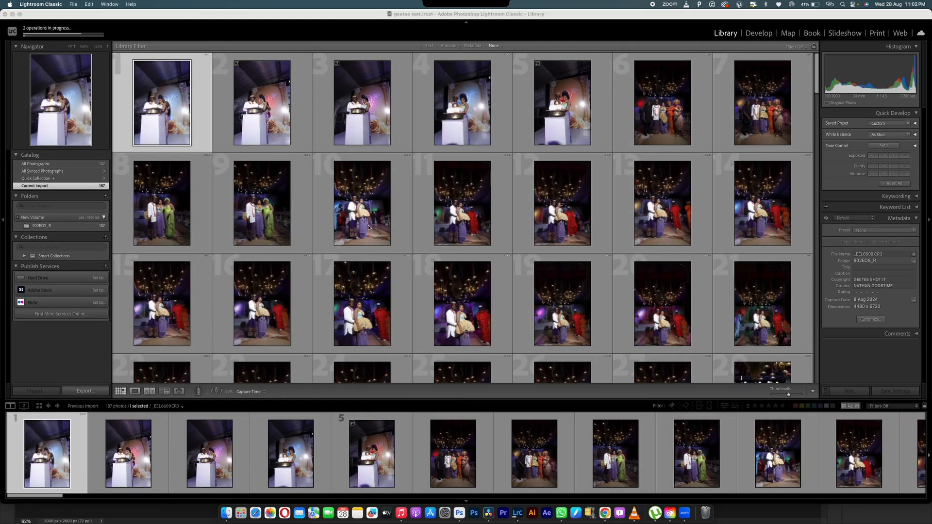
- In Develop, view photo 5 and extend the selection to include photos 1 through 5
{"action": "left_click", "coordinate": [759, 33]}
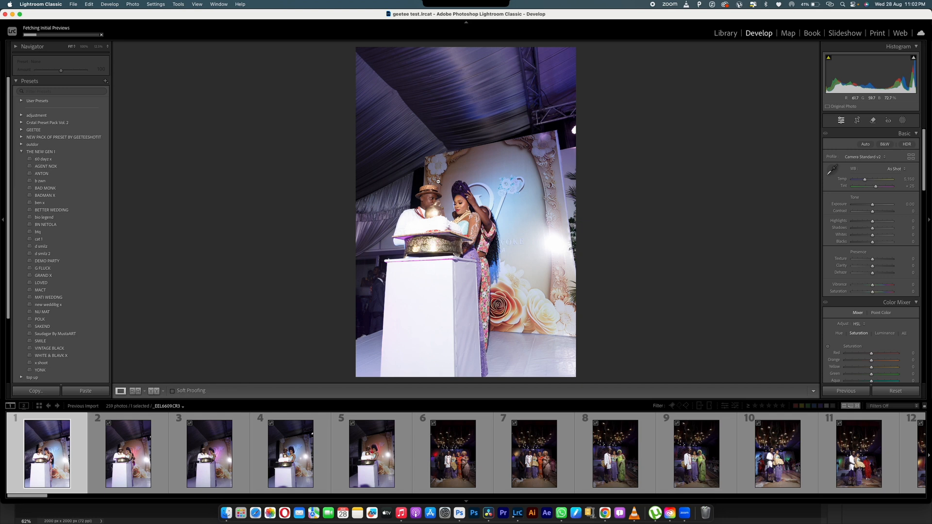
{"action": "left_click", "coordinate": [371, 461]}
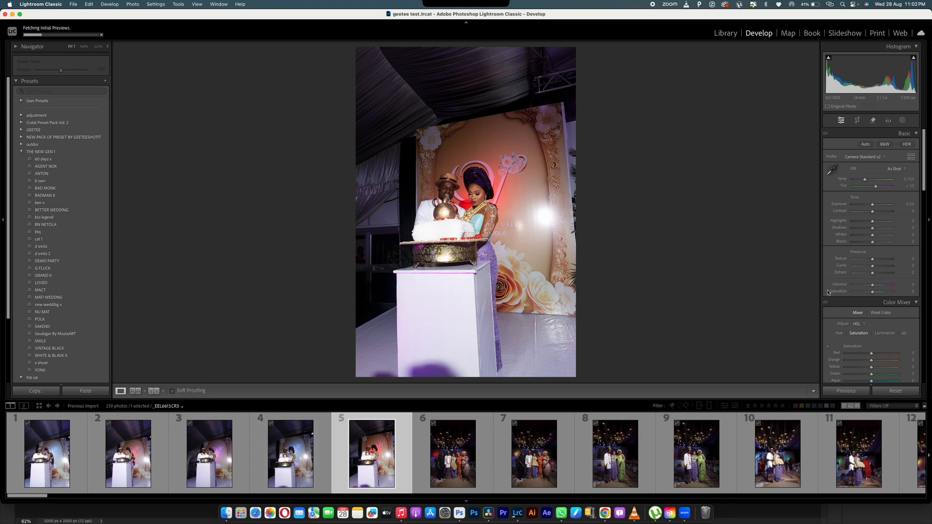
{"action": "left_click", "coordinate": [12, 433], "text": "shift"}
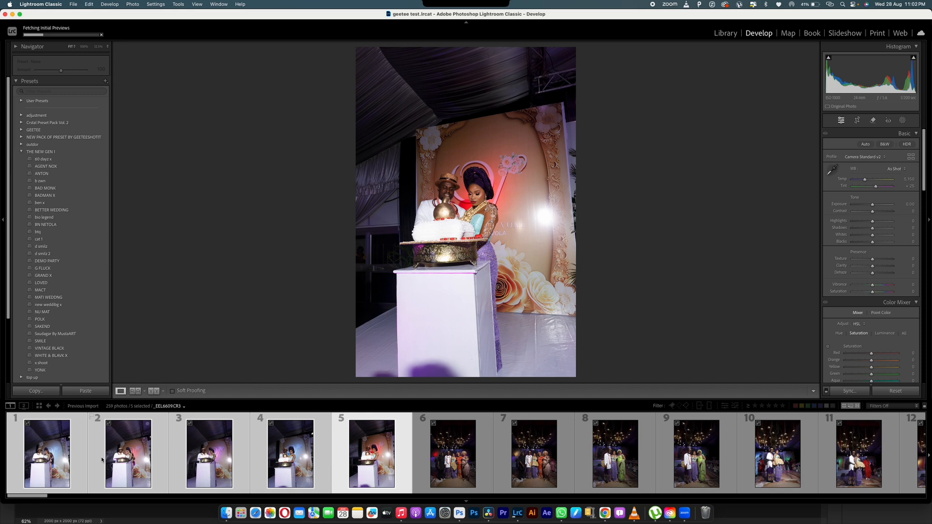
{"action": "left_click", "coordinate": [132, 4]}
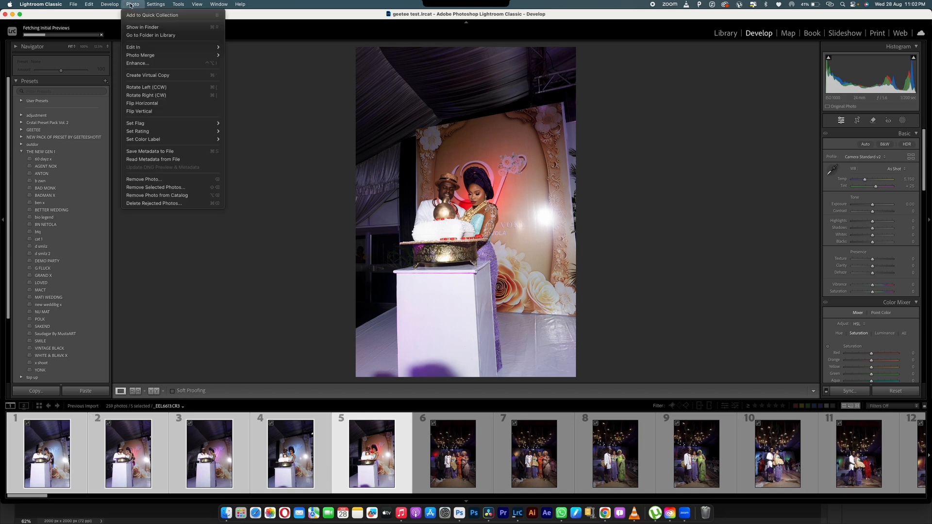
- Match the five cake-cutting photos' exposures to photo 5, then review photos 2, 1, 4 and 5
{"action": "mouse_move", "coordinate": [161, 5]}
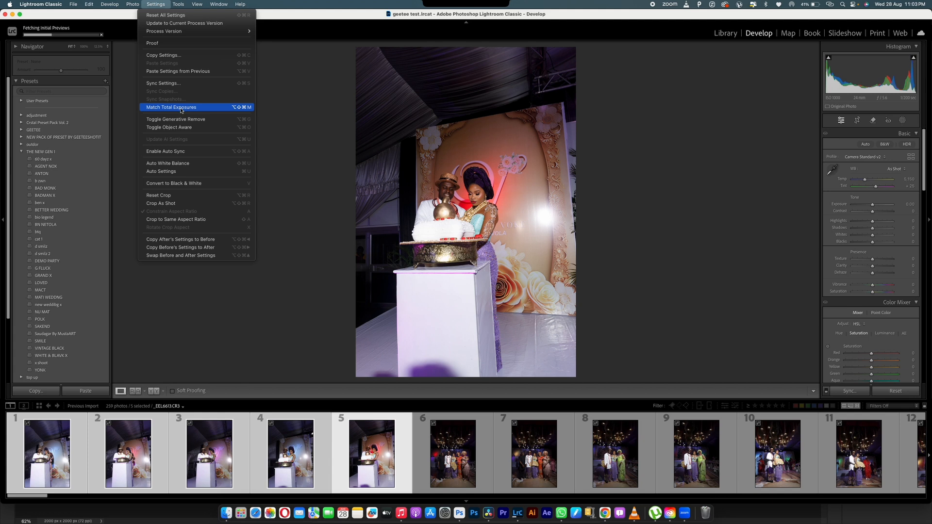
{"action": "left_click", "coordinate": [165, 108]}
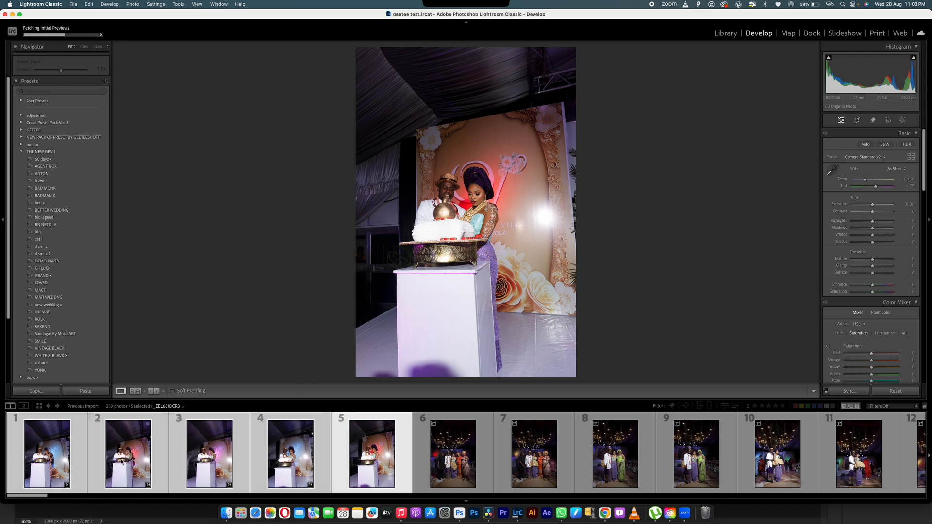
{"action": "left_click", "coordinate": [140, 464]}
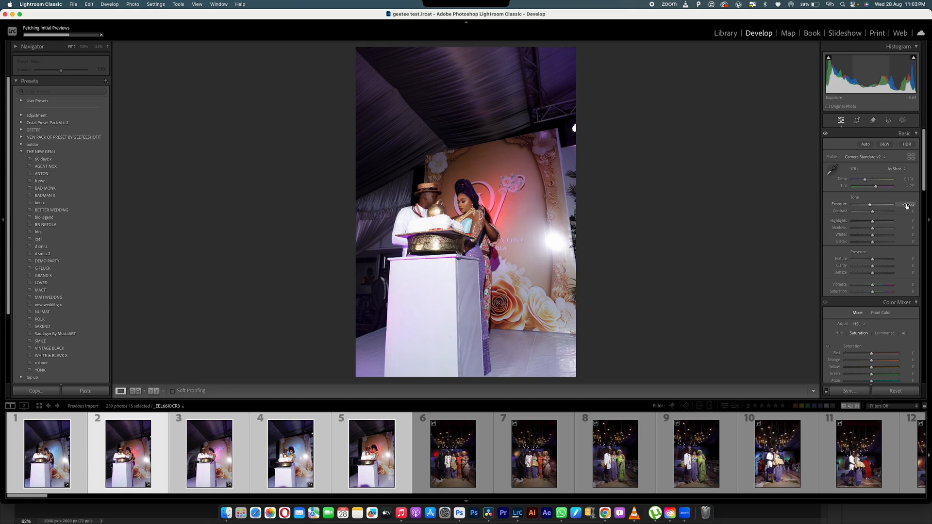
{"action": "left_click", "coordinate": [33, 460]}
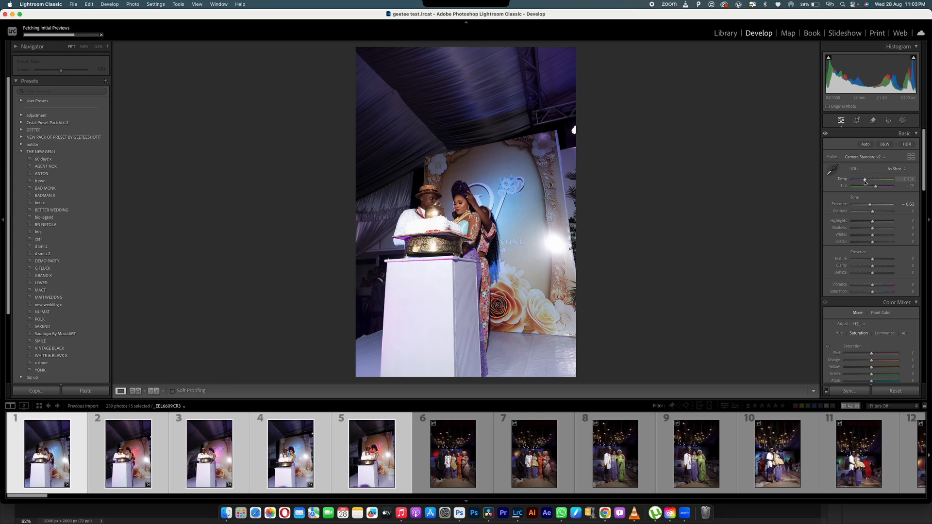
{"action": "left_click", "coordinate": [290, 453]}
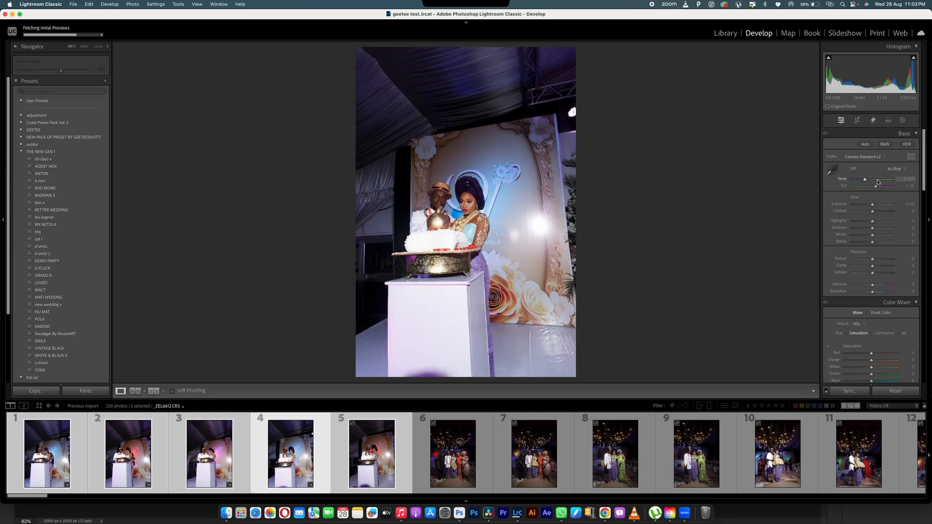
{"action": "left_click", "coordinate": [396, 446]}
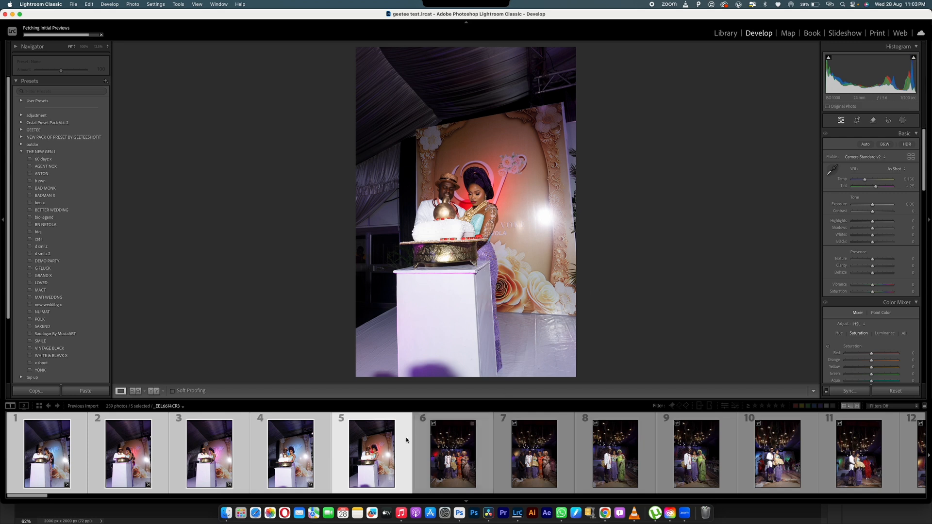
- Recheck photos 4, 3 and 2, then select only the group portrait, photo 6
{"action": "left_click", "coordinate": [290, 454]}
{"action": "left_click", "coordinate": [180, 448]}
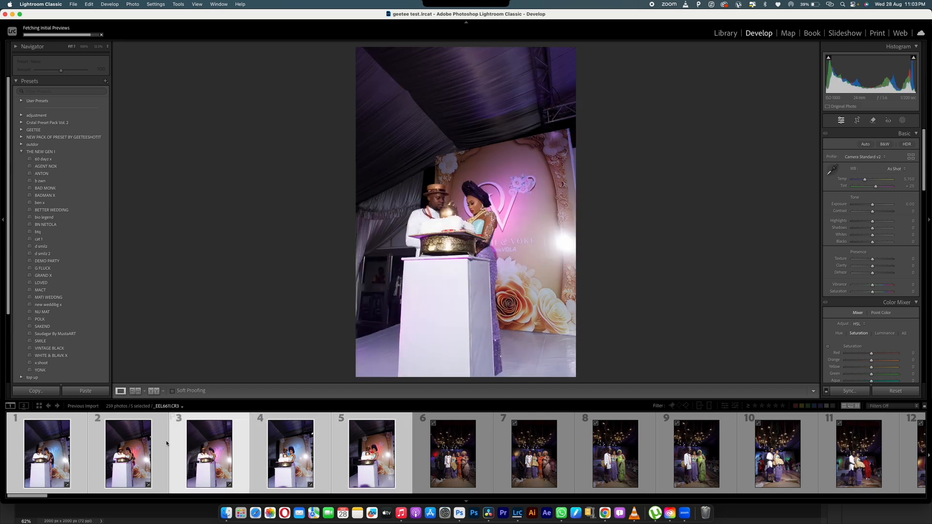
{"action": "left_click", "coordinate": [147, 444]}
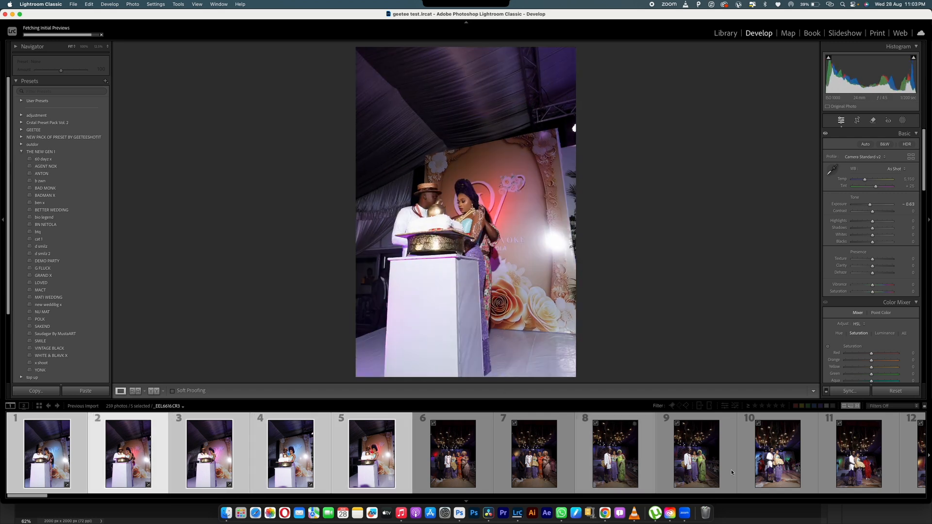
{"action": "left_click", "coordinate": [459, 466]}
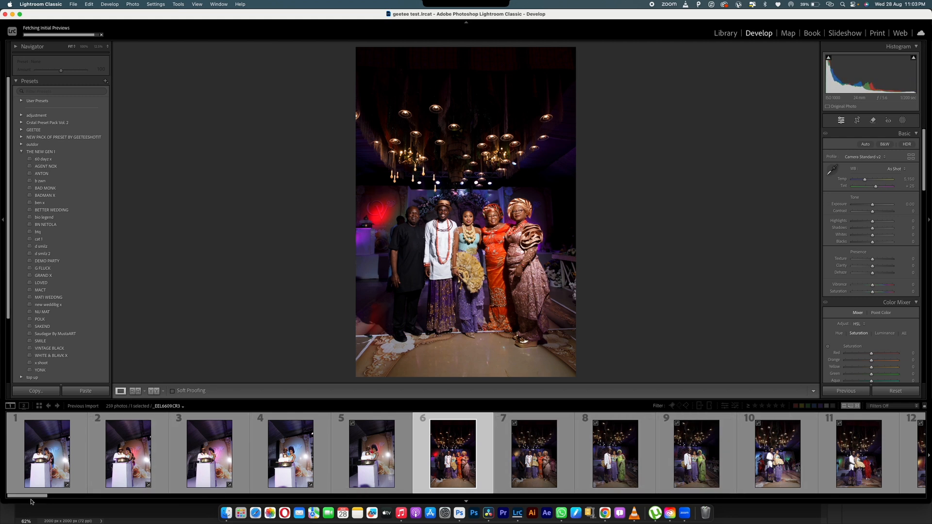
- Review photos 14–16, then lower photo 23's exposure to about -0.55
{"action": "left_click_drag", "start_coordinate": [31, 497], "coordinate": [49, 496]}
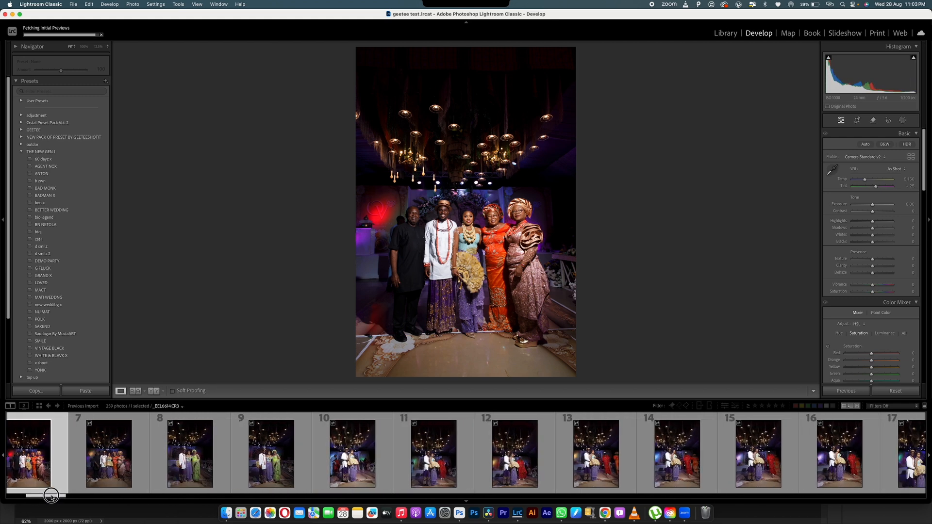
{"action": "left_click", "coordinate": [686, 453]}
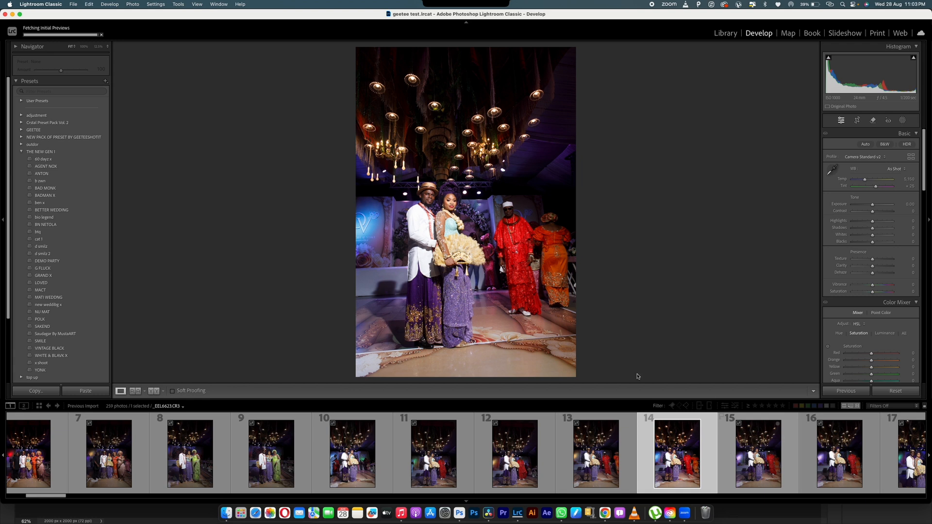
{"action": "left_click", "coordinate": [756, 449]}
{"action": "left_click", "coordinate": [838, 454]}
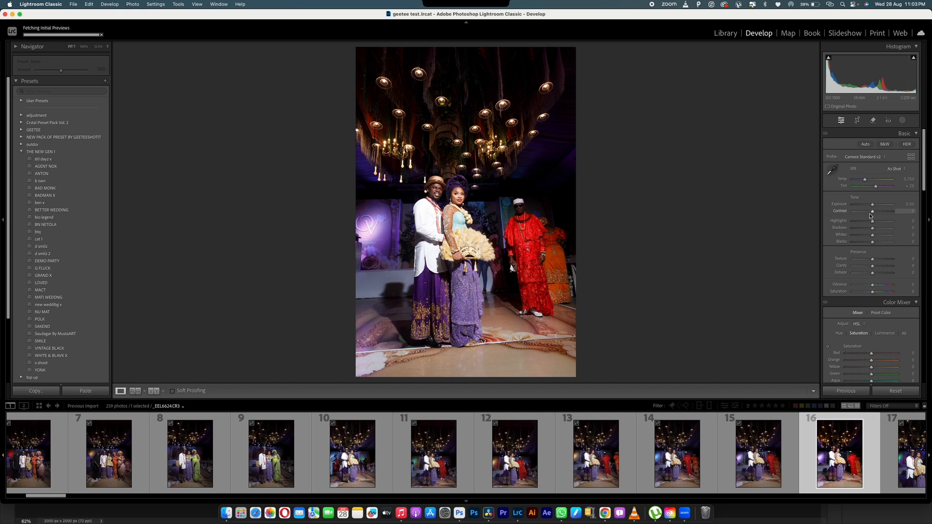
{"action": "left_click_drag", "start_coordinate": [46, 495], "coordinate": [75, 495]}
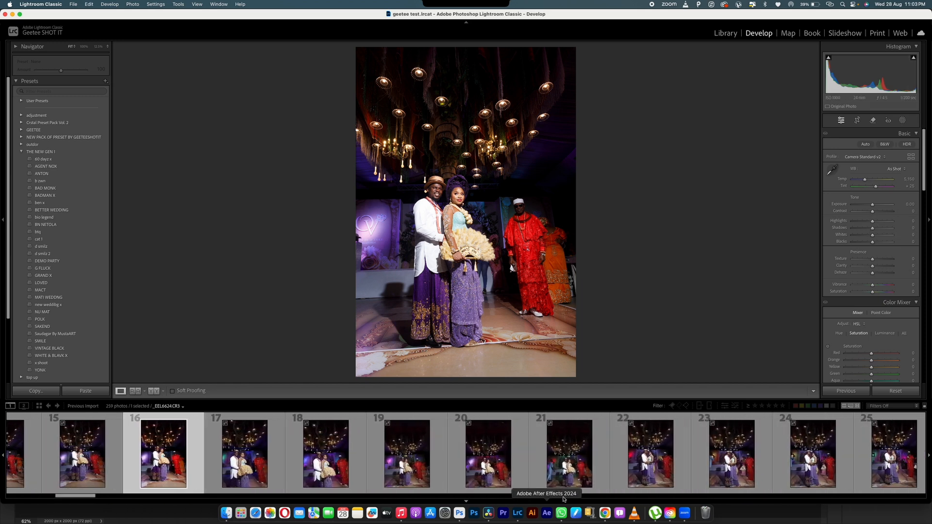
{"action": "left_click", "coordinate": [753, 464]}
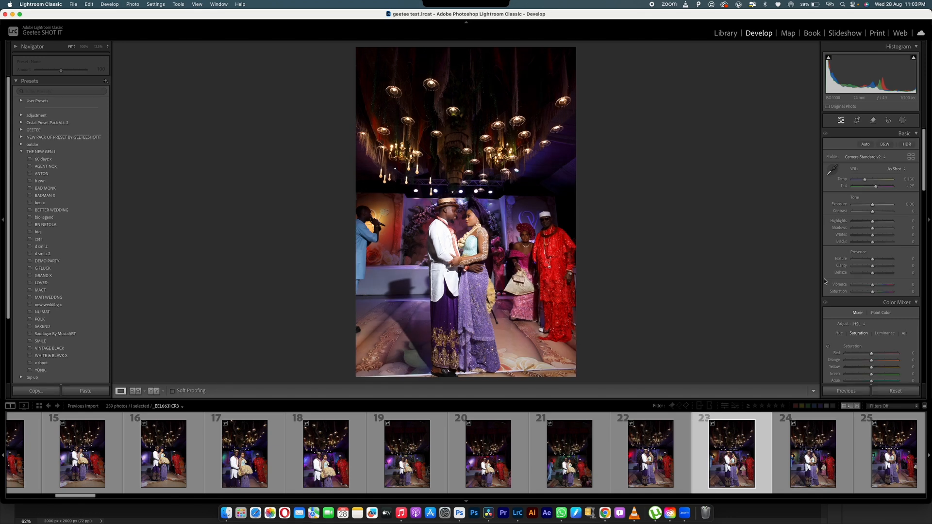
{"action": "left_click_drag", "start_coordinate": [874, 206], "coordinate": [871, 206]}
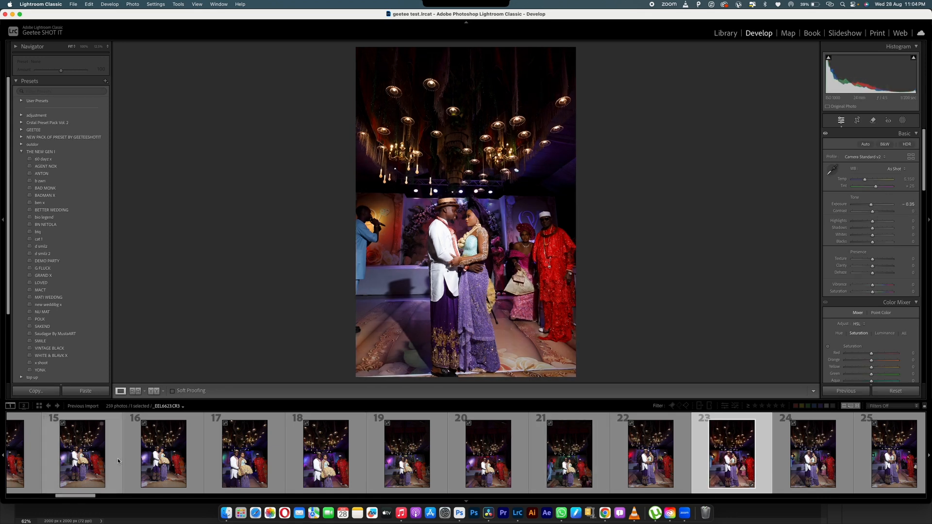
{"action": "left_click_drag", "start_coordinate": [76, 495], "coordinate": [30, 496]}
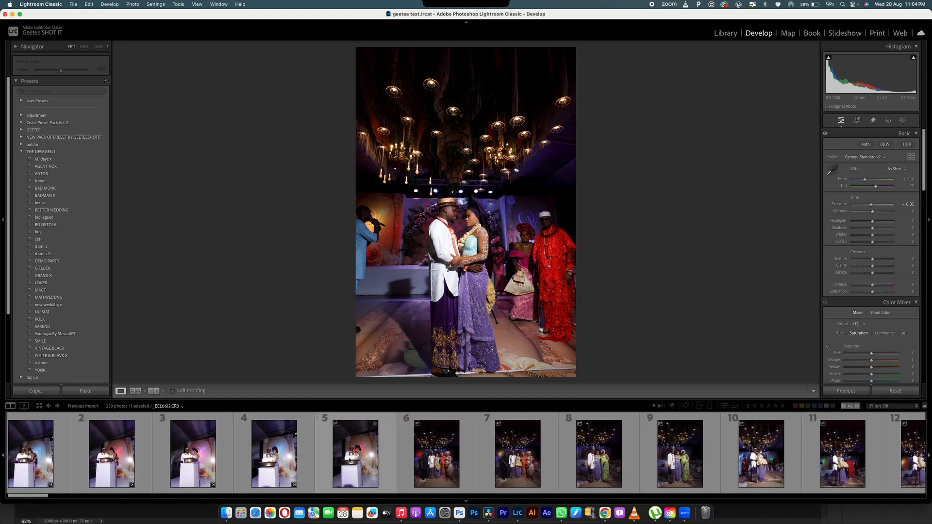
- Select 18 photos, match their total exposures to photo 23, and check photo 6 at +0.28
{"action": "left_click", "coordinate": [431, 463], "text": "shift"}
{"action": "left_click", "coordinate": [155, 4]}
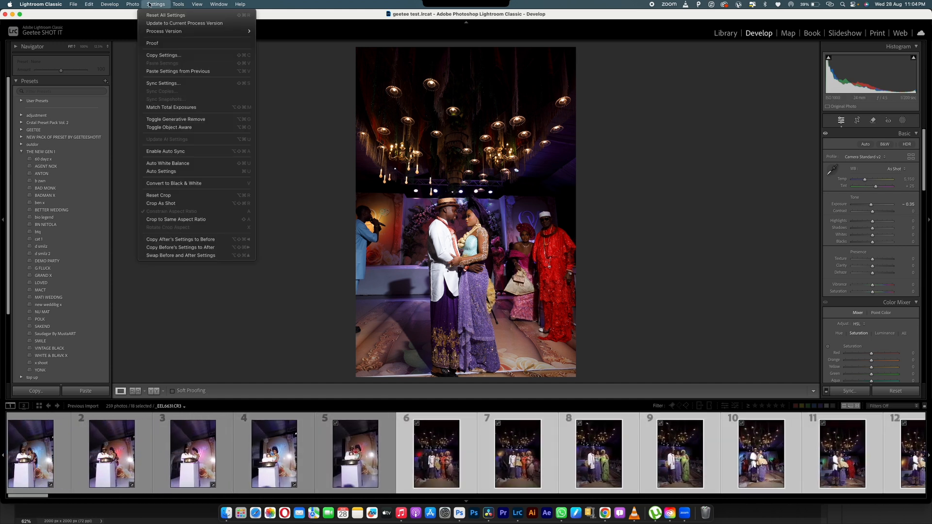
{"action": "left_click", "coordinate": [184, 108]}
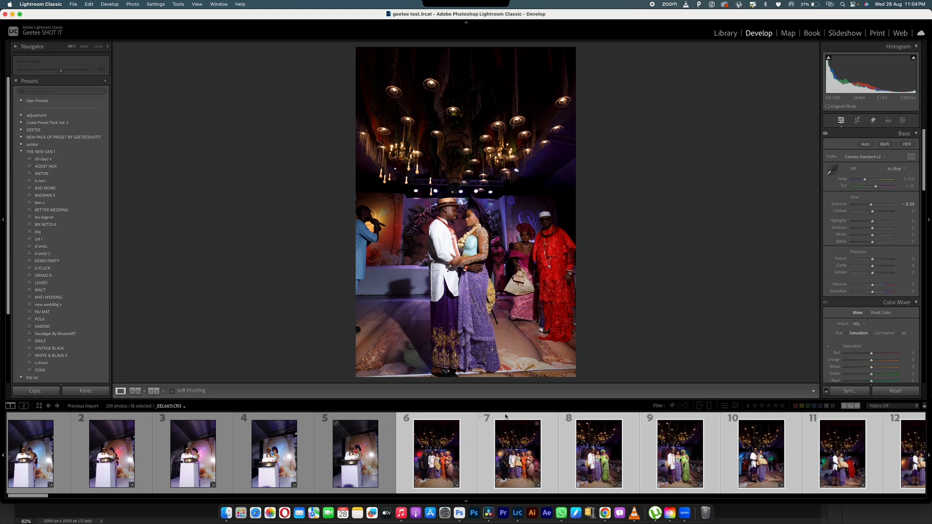
{"action": "left_click", "coordinate": [444, 458]}
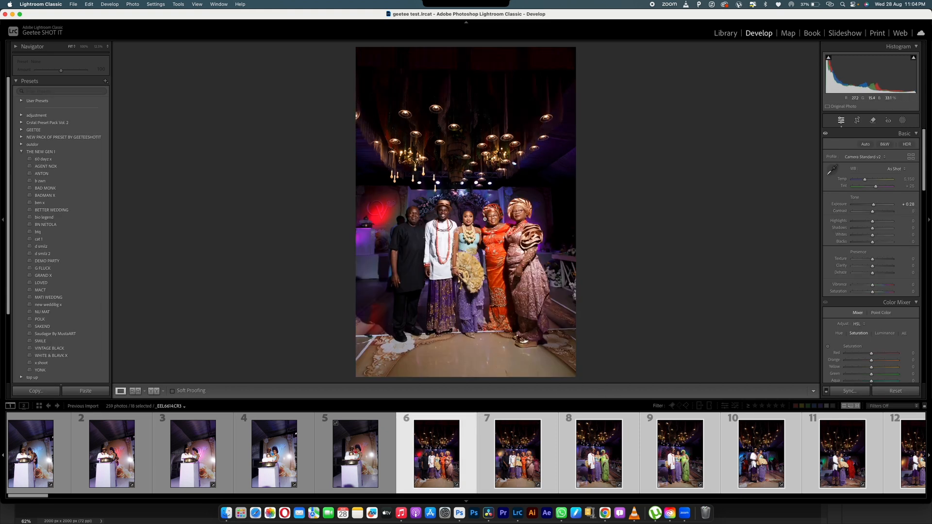
- Review photos 7, 8 and 10, then raise photo 17's exposure to about +0.65
{"action": "left_click", "coordinate": [514, 461]}
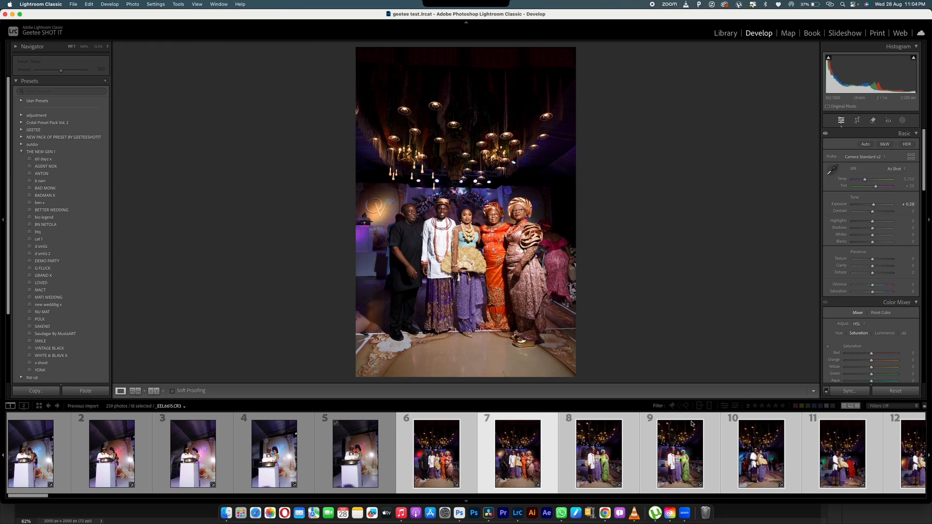
{"action": "left_click", "coordinate": [589, 456]}
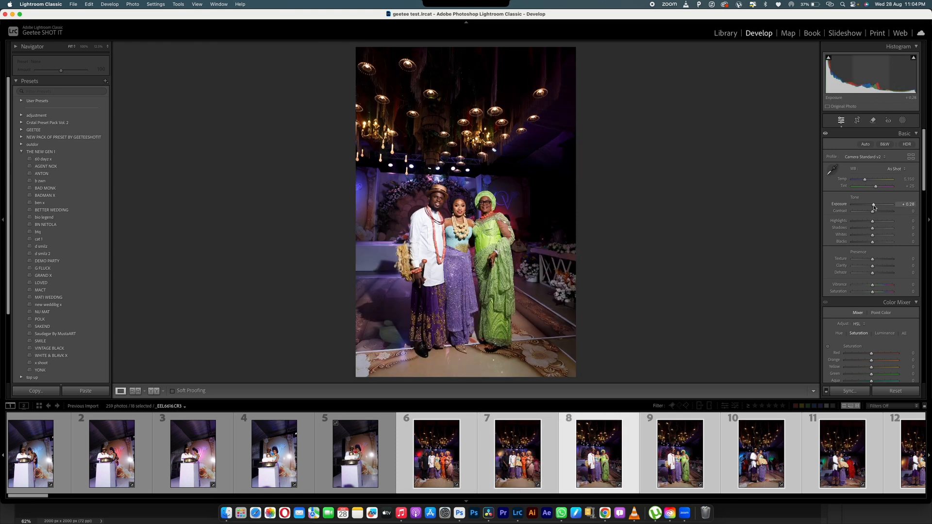
{"action": "left_click", "coordinate": [746, 471]}
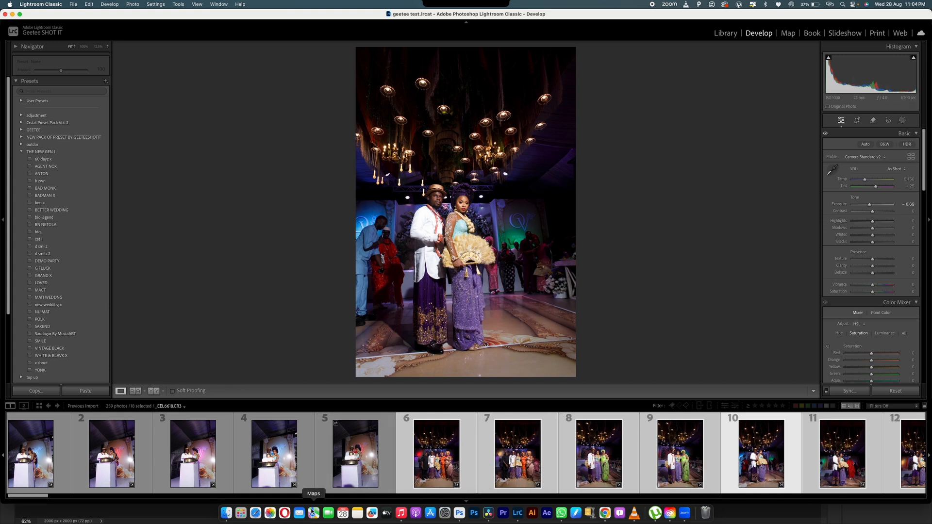
{"action": "left_click_drag", "start_coordinate": [26, 495], "coordinate": [63, 494]}
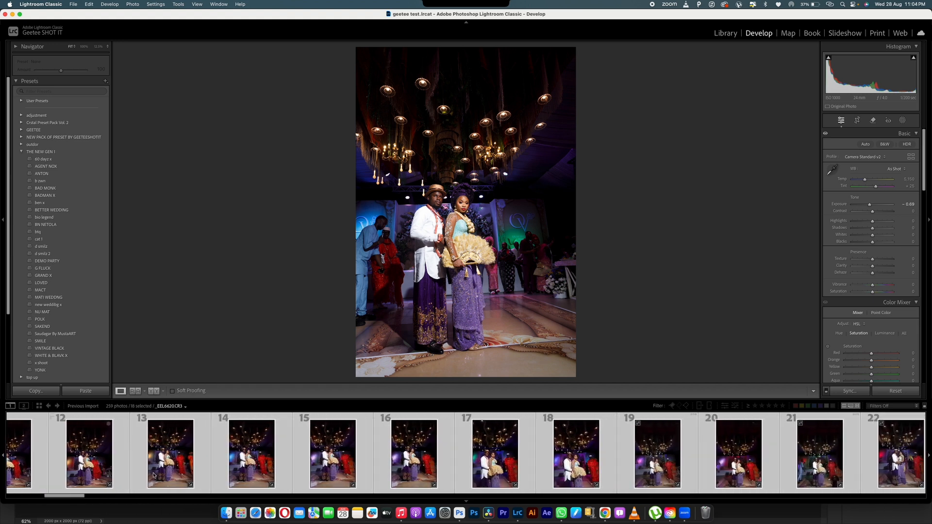
{"action": "left_click", "coordinate": [495, 454]}
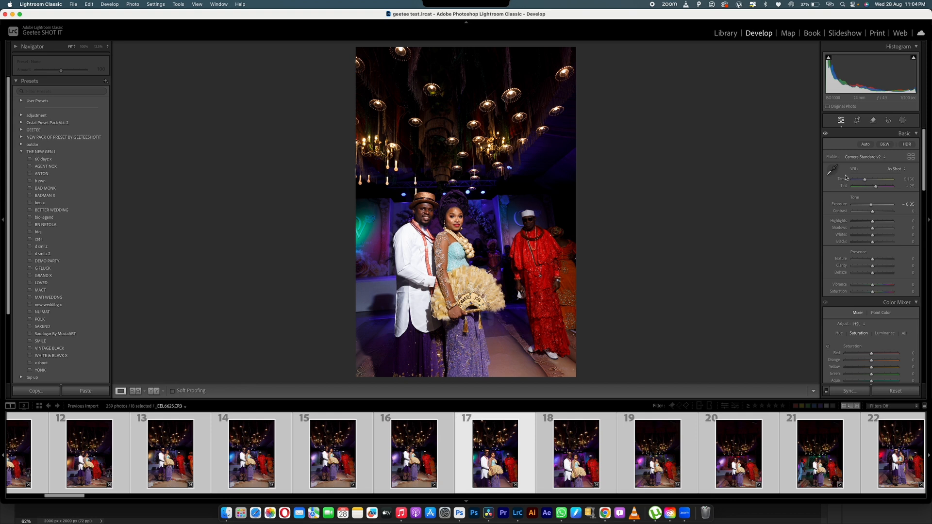
{"action": "left_click_drag", "start_coordinate": [871, 204], "coordinate": [874, 205]}
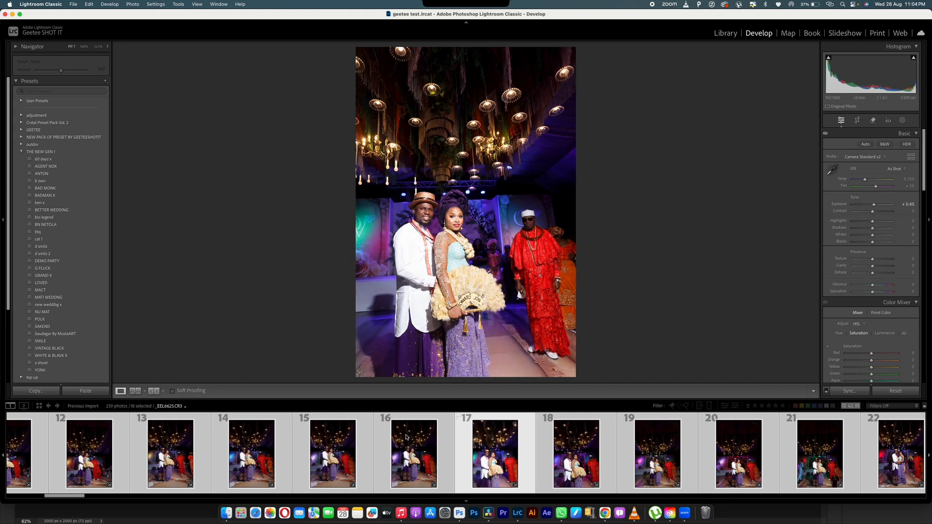
- Extend the selection from photo 17 through photo 31
{"action": "left_click_drag", "start_coordinate": [76, 496], "coordinate": [93, 497]}
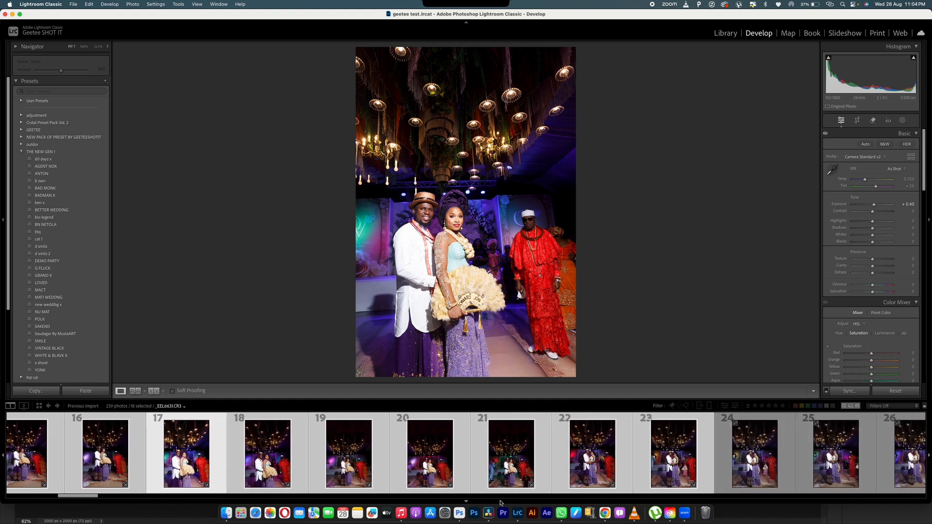
{"action": "left_click_drag", "start_coordinate": [94, 496], "coordinate": [113, 498]}
{"action": "left_click", "coordinate": [885, 462], "text": "shift"}
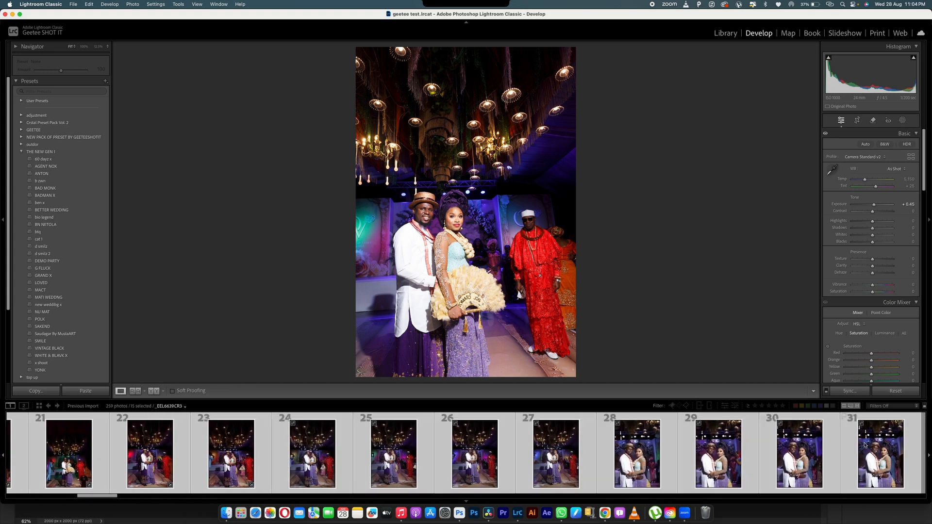
- Match exposures across the selection, then darken photo 31 to -0.65
{"action": "left_click", "coordinate": [157, 5]}
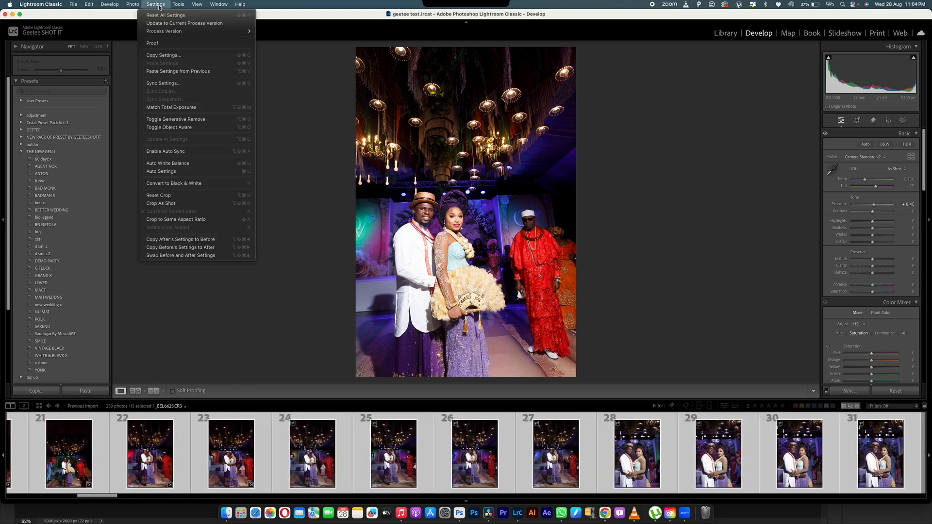
{"action": "left_click", "coordinate": [175, 106]}
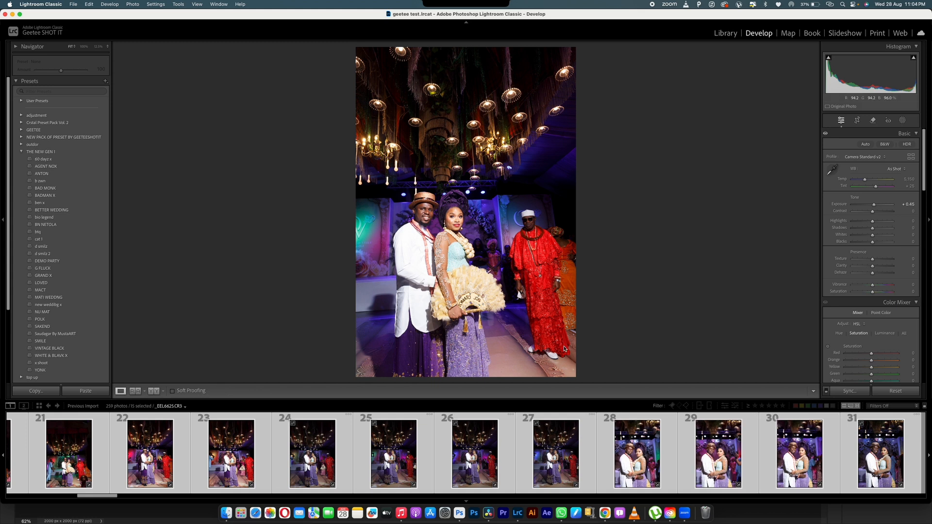
{"action": "left_click", "coordinate": [793, 454]}
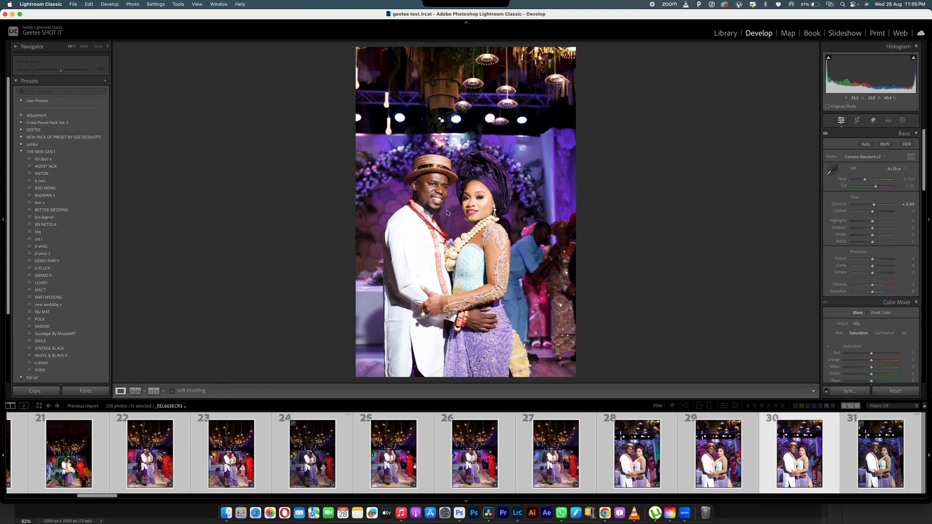
{"action": "key", "text": "Right"}
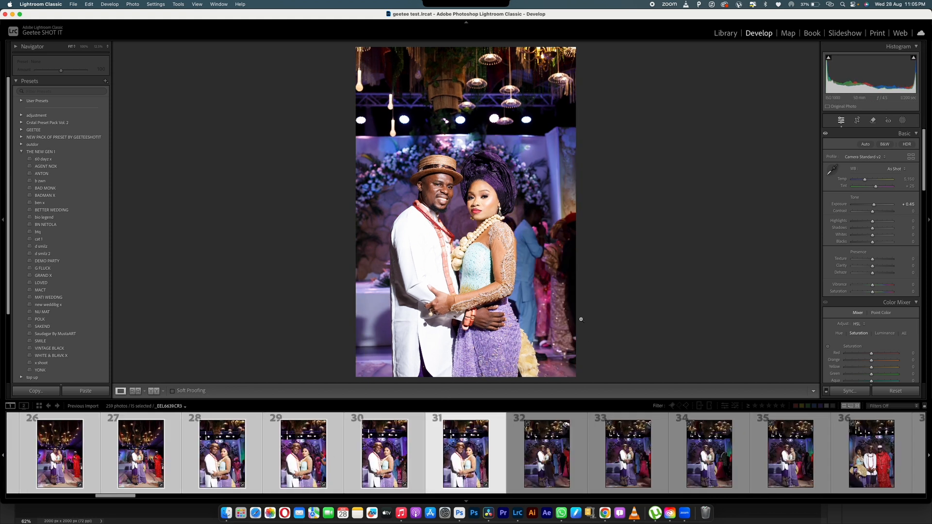
{"action": "left_click_drag", "start_coordinate": [877, 206], "coordinate": [871, 206]}
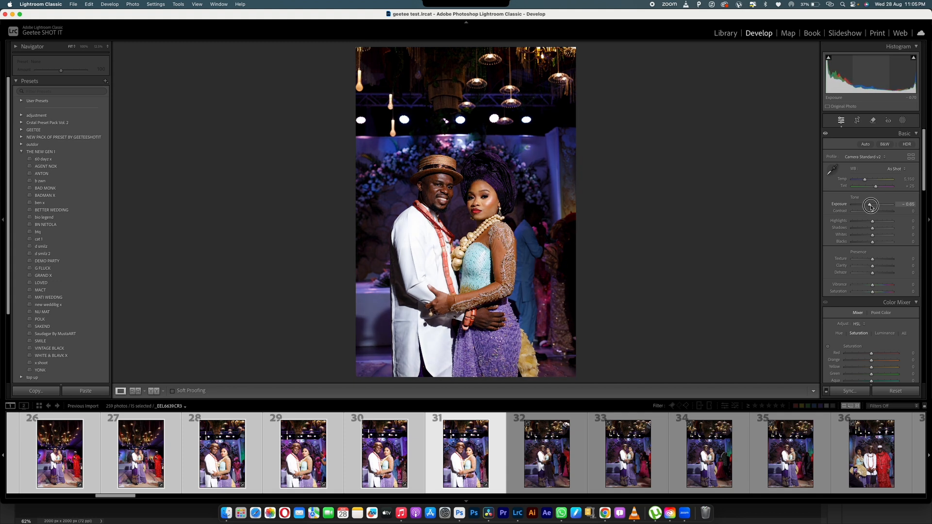
- Match the selected portraits' total exposure to photo 31 and review photos 29–32
{"action": "left_click", "coordinate": [156, 4]}
{"action": "left_click", "coordinate": [172, 108]}
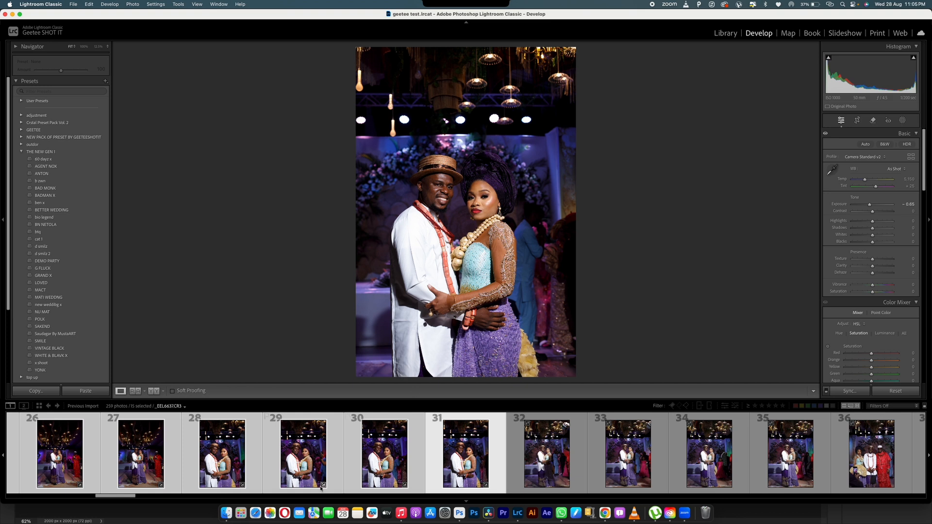
{"action": "left_click", "coordinate": [306, 464]}
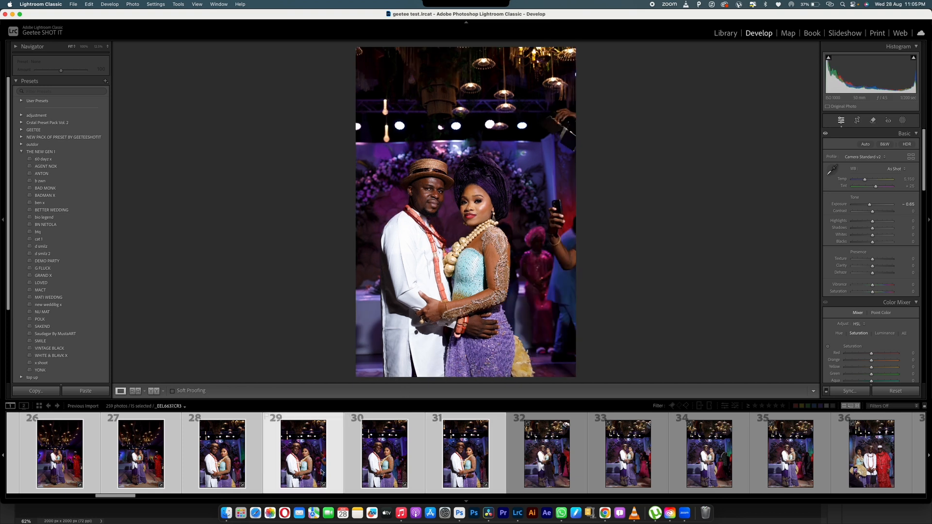
{"action": "left_click", "coordinate": [380, 468]}
{"action": "left_click", "coordinate": [448, 459]}
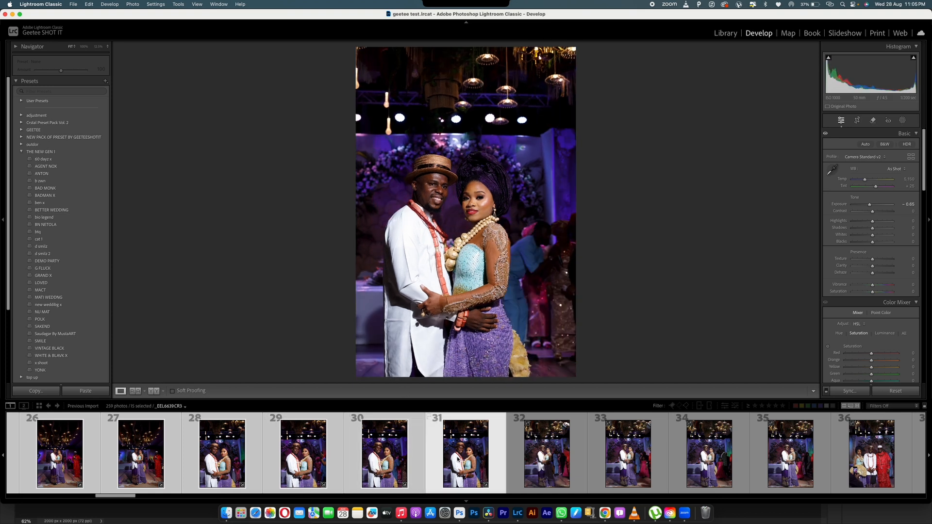
{"action": "left_click", "coordinate": [545, 455]}
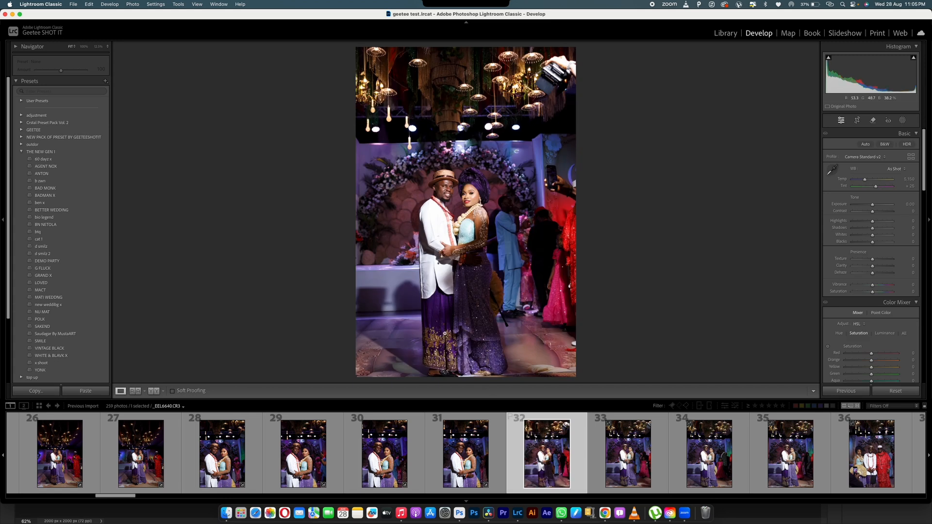
- Nudge photo 34's exposure down in small steps, checking it against photo 30
{"action": "left_click", "coordinate": [383, 457]}
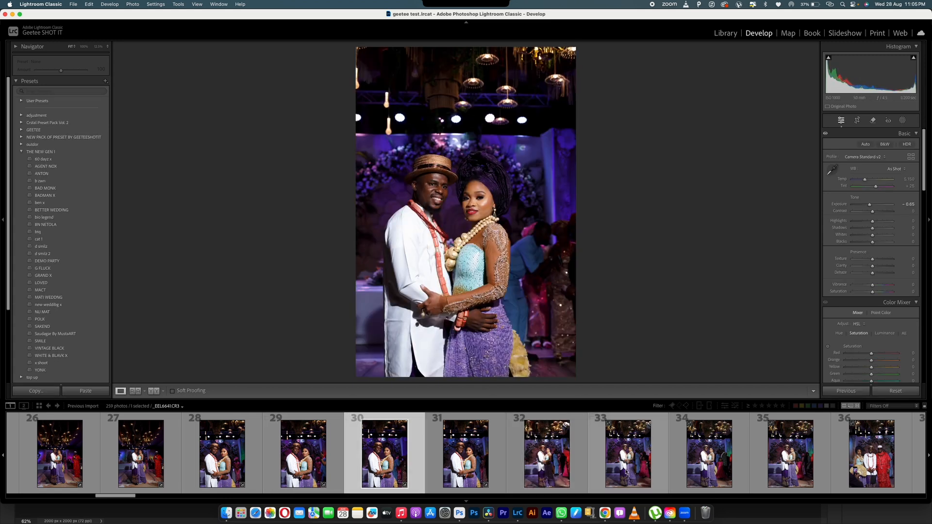
{"action": "left_click", "coordinate": [709, 469]}
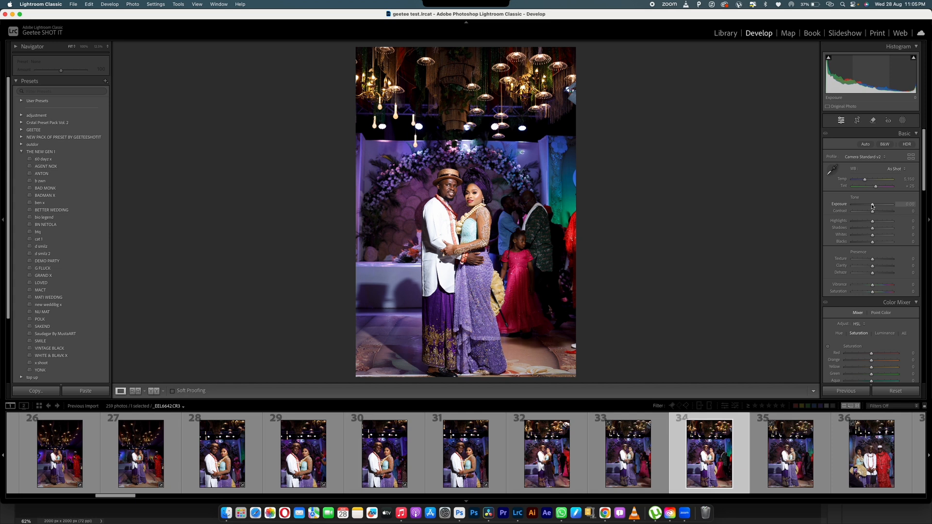
{"action": "key", "text": "minus"}
{"action": "key", "text": "minus"}
{"action": "key", "text": "minus"}
{"action": "key", "text": "minus"}
{"action": "key", "text": "minus"}
{"action": "key", "text": "minus"}
{"action": "key", "text": "minus"}
{"action": "key", "text": "minus"}
{"action": "key", "text": "minus"}
{"action": "key", "text": "minus"}
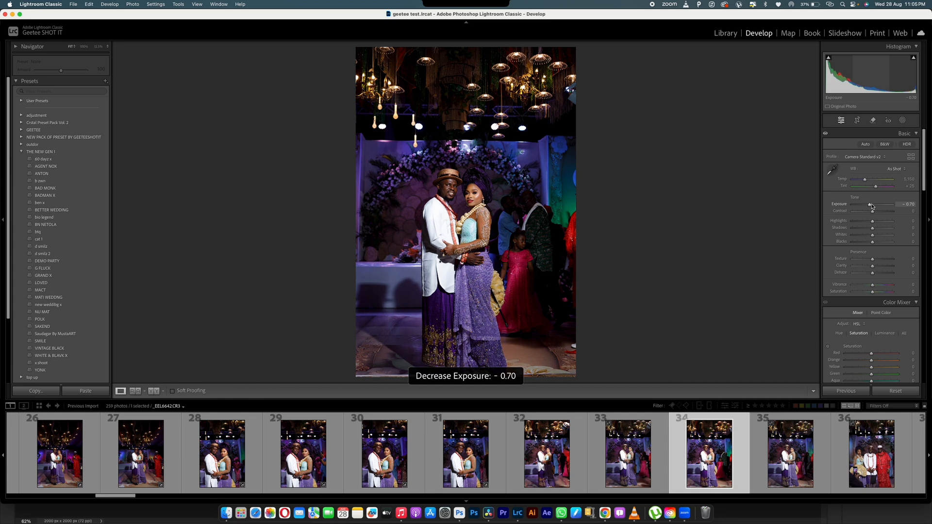
{"action": "key", "text": "minus"}
{"action": "key", "text": "minus"}
{"action": "key", "text": "minus"}
{"action": "key", "text": "minus"}
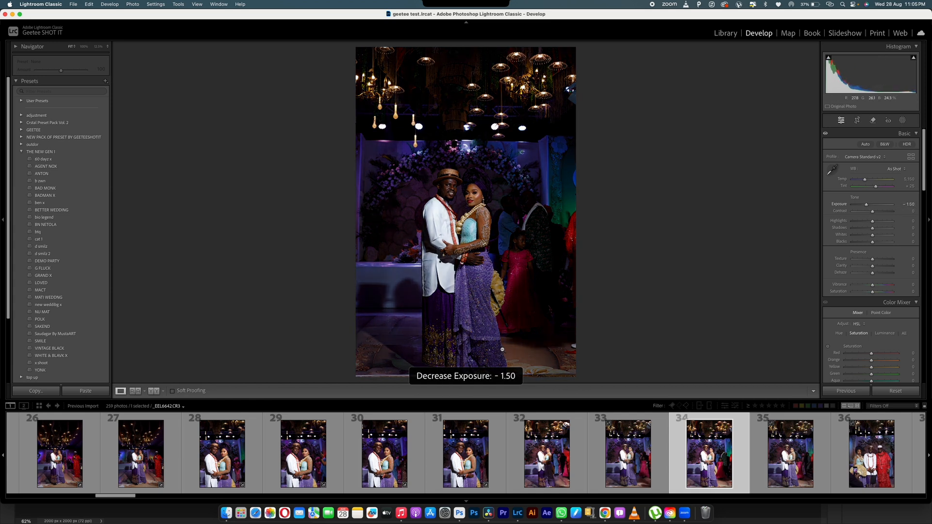
{"action": "key", "text": "equal"}
{"action": "key", "text": "equal"}
{"action": "key", "text": "equal"}
{"action": "key", "text": "equal"}
{"action": "key", "text": "equal"}
{"action": "key", "text": "equal"}
{"action": "key", "text": "equal"}
{"action": "key", "text": "equal"}
{"action": "key", "text": "equal"}
{"action": "key", "text": "equal"}
{"action": "key", "text": "equal"}
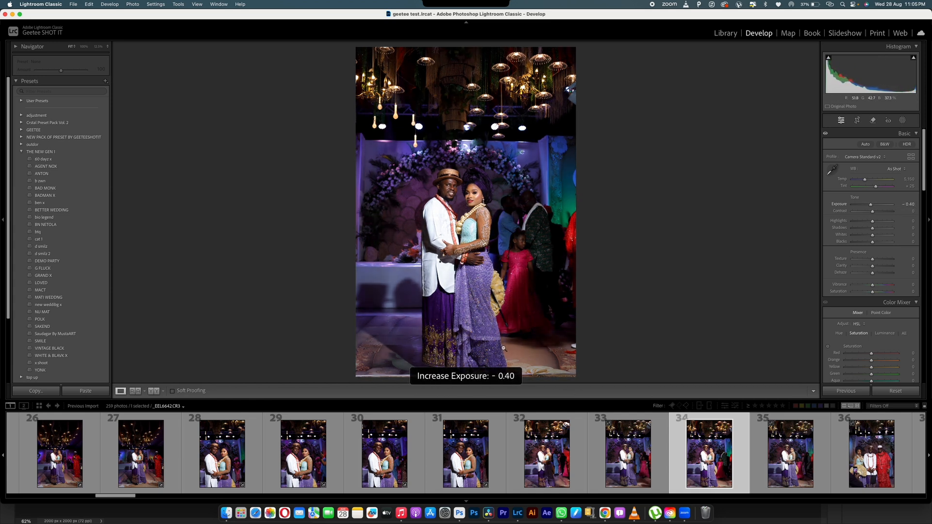
{"action": "key", "text": "minus"}
{"action": "key", "text": "equal"}
{"action": "key", "text": "minus"}
{"action": "key", "text": "minus"}
{"action": "key", "text": "minus"}
{"action": "key", "text": "minus"}
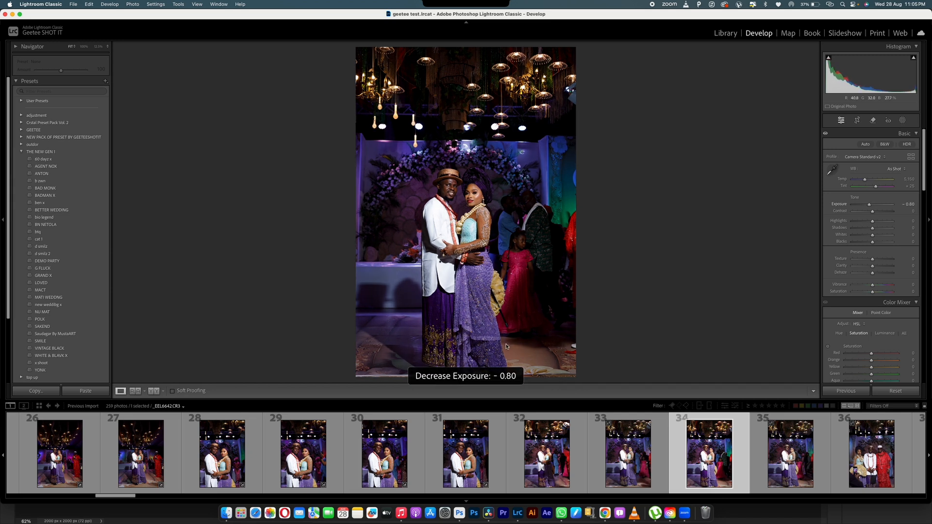
{"action": "key", "text": "equal"}
{"action": "key", "text": "equal"}
{"action": "key", "text": "equal"}
{"action": "key", "text": "equal"}
{"action": "key", "text": "equal"}
{"action": "key", "text": "equal"}
{"action": "key", "text": "minus"}
{"action": "key", "text": "minus"}
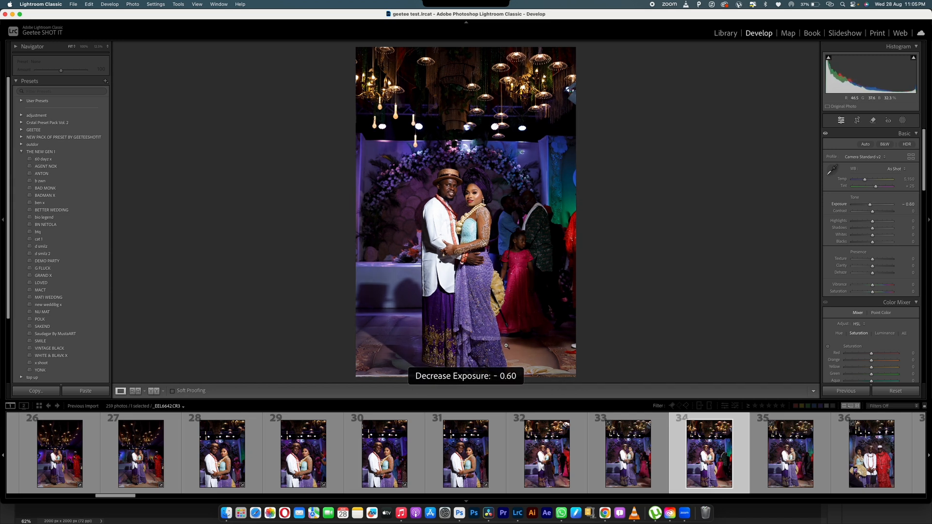
{"action": "key", "text": "minus"}
{"action": "key", "text": "minus"}
{"action": "key", "text": "minus"}
{"action": "key", "text": "minus"}
{"action": "key", "text": "minus"}
{"action": "key", "text": "minus"}
{"action": "key", "text": "equal"}
{"action": "key", "text": "equal"}
{"action": "key", "text": "equal"}
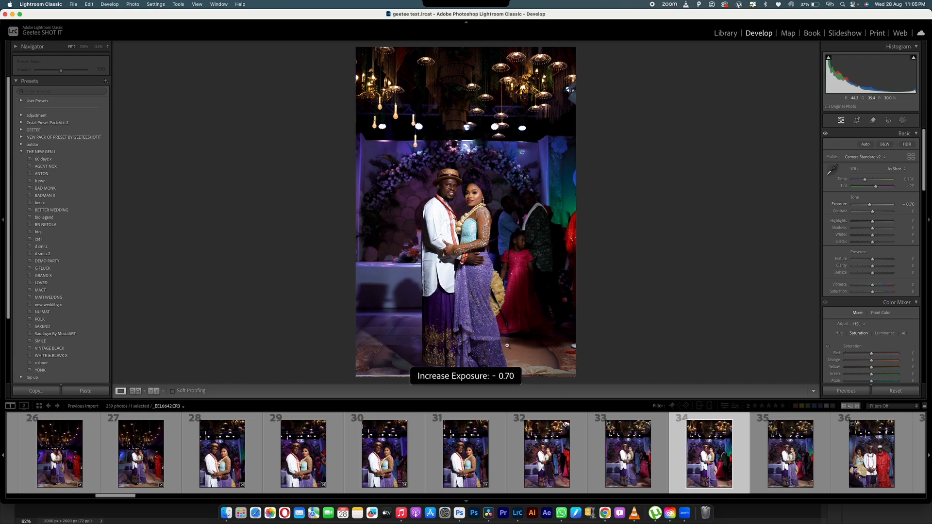
{"action": "key", "text": "equal"}
{"action": "key", "text": "equal"}
{"action": "key", "text": "equal"}
{"action": "key", "text": "equal"}
{"action": "key", "text": "equal"}
{"action": "key", "text": "equal"}
{"action": "key", "text": "equal"}
{"action": "key", "text": "equal"}
{"action": "key", "text": "equal"}
{"action": "key", "text": "equal"}
{"action": "key", "text": "minus"}
{"action": "key", "text": "minus"}
{"action": "key", "text": "minus"}
{"action": "key", "text": "minus"}
{"action": "key", "text": "minus"}
{"action": "key", "text": "minus"}
{"action": "key", "text": "minus"}
{"action": "key", "text": "minus"}
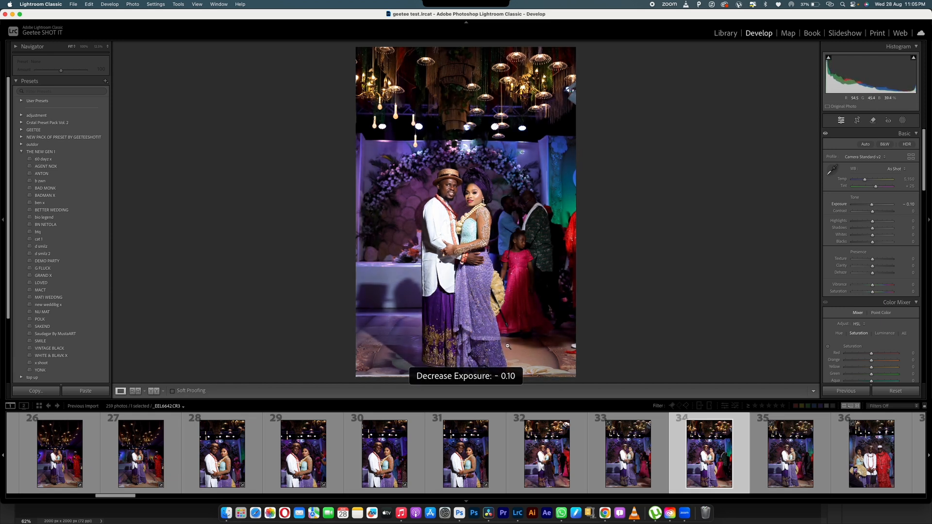
{"action": "key", "text": "minus"}
{"action": "key", "text": "minus"}
{"action": "key", "text": "minus"}
{"action": "key", "text": "minus"}
{"action": "key", "text": "minus"}
{"action": "key", "text": "minus"}
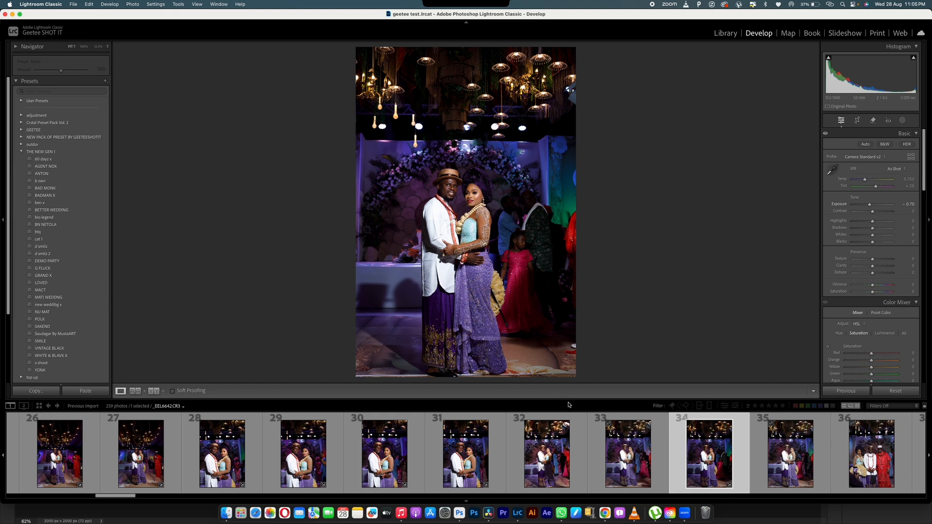
- Lower photo 33's exposure slightly with small nudges
{"action": "left_click", "coordinate": [636, 461]}
{"action": "key", "text": "minus"}
{"action": "key", "text": "minus"}
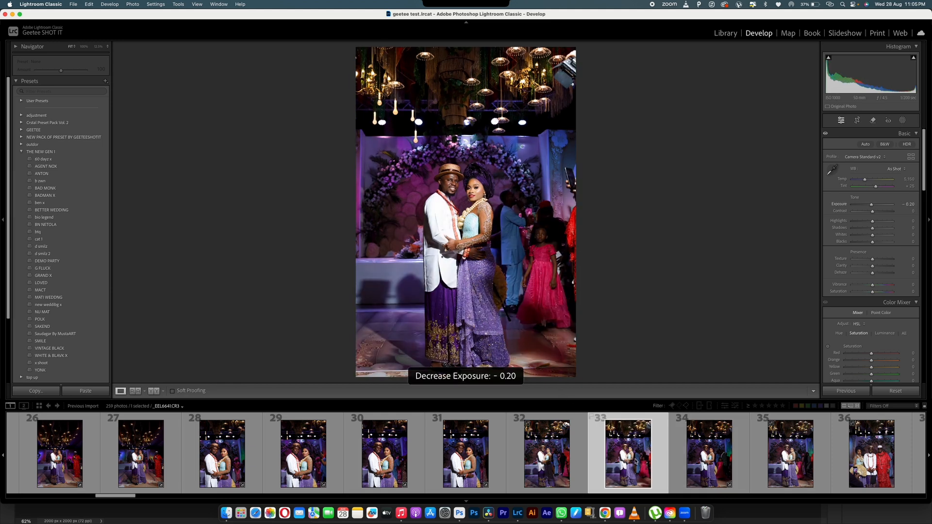
{"action": "key", "text": "minus"}
{"action": "key", "text": "minus"}
{"action": "key", "text": "minus"}
{"action": "key", "text": "minus"}
{"action": "key", "text": "equal"}
- Fine-tune photo 35's exposure down to -0.30, comparing it with the earlier frames
{"action": "key", "text": "equal"}
{"action": "key", "text": "equal"}
{"action": "key", "text": "equal"}
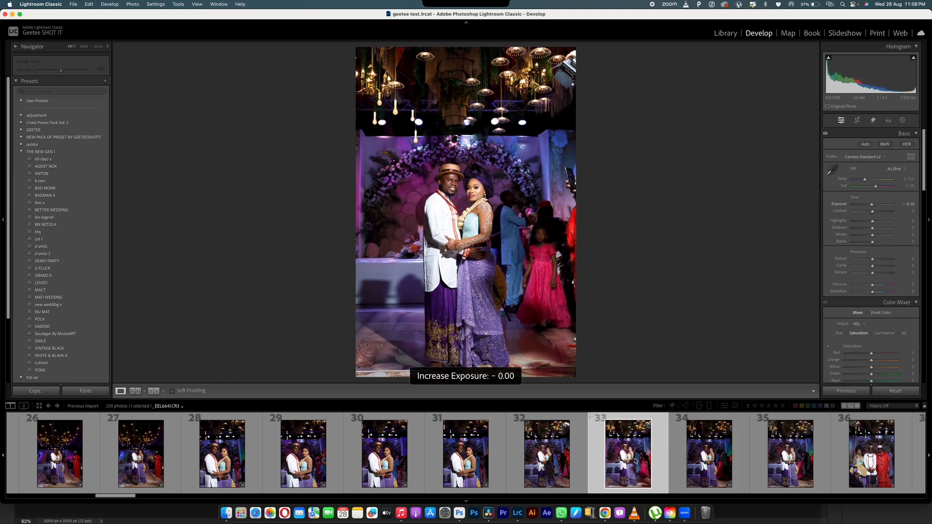
{"action": "key", "text": "minus"}
{"action": "key", "text": "minus"}
{"action": "key", "text": "minus"}
{"action": "key", "text": "minus"}
{"action": "left_click", "coordinate": [805, 469]}
{"action": "key", "text": "equal"}
{"action": "key", "text": "equal"}
{"action": "key", "text": "equal"}
{"action": "key", "text": "equal"}
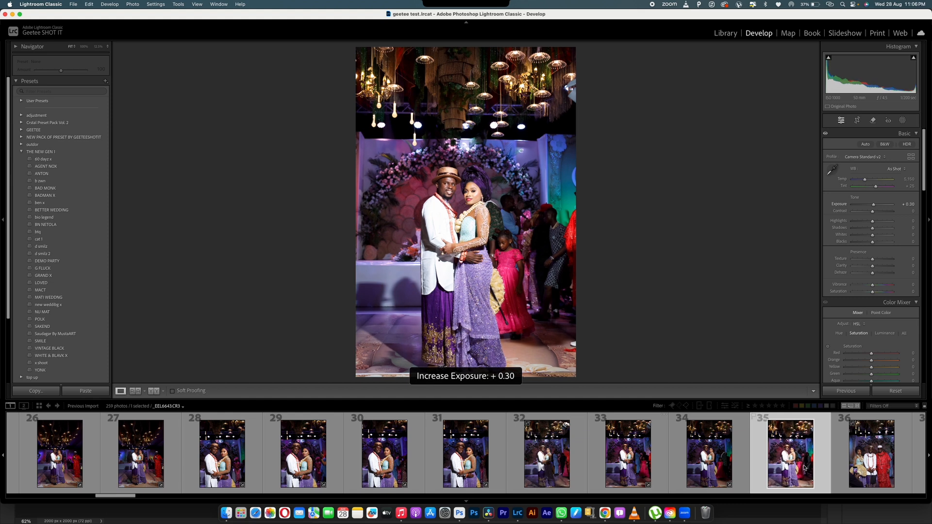
{"action": "key", "text": "minus"}
{"action": "key", "text": "minus"}
{"action": "key", "text": "minus"}
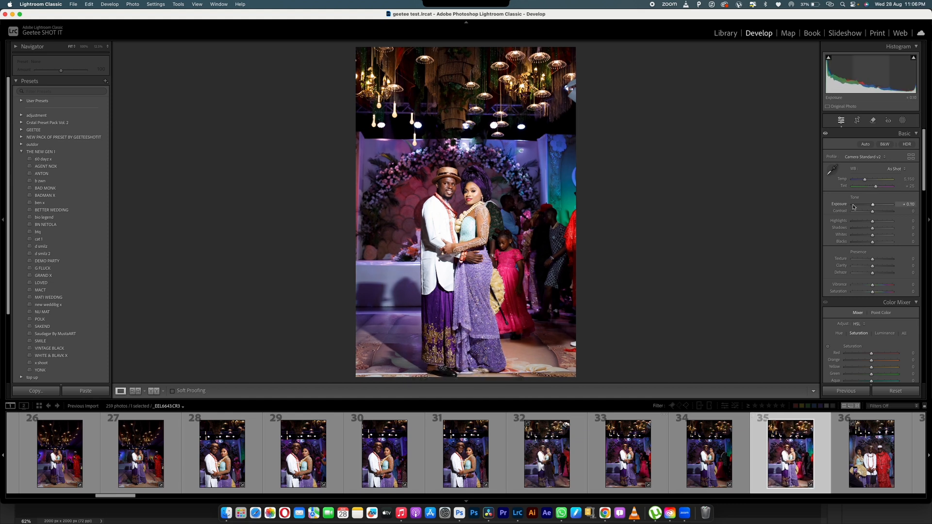
{"action": "key", "text": "equal"}
{"action": "key", "text": "equal"}
{"action": "key", "text": "equal"}
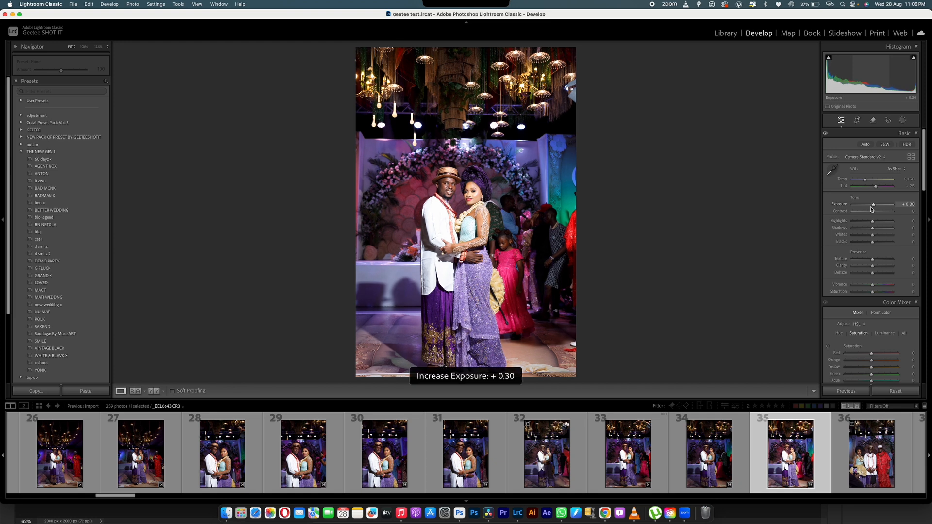
{"action": "key", "text": "minus"}
{"action": "key", "text": "minus"}
{"action": "key", "text": "minus"}
{"action": "key", "text": "minus"}
{"action": "key", "text": "minus"}
{"action": "key", "text": "Left"}
{"action": "key", "text": "Left"}
{"action": "key", "text": "Left"}
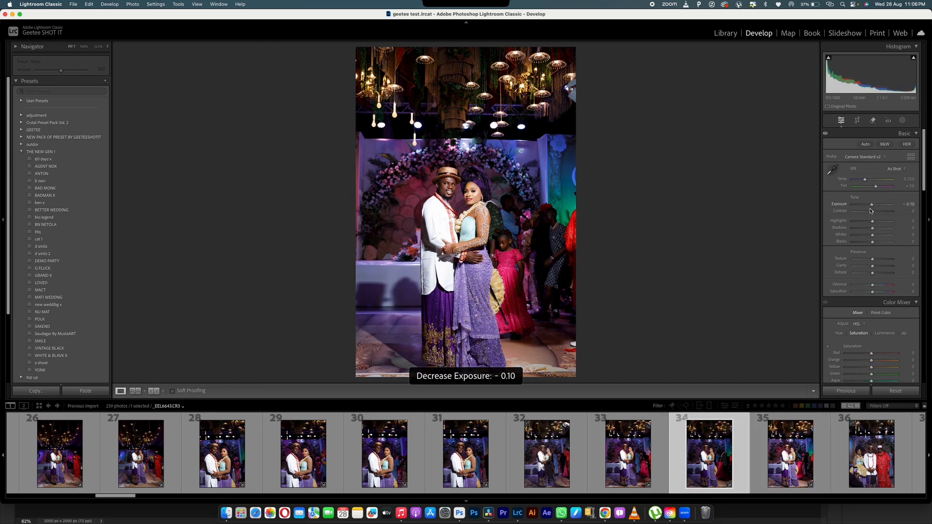
{"action": "key", "text": "Right"}
{"action": "key", "text": "Right"}
{"action": "key", "text": "Right"}
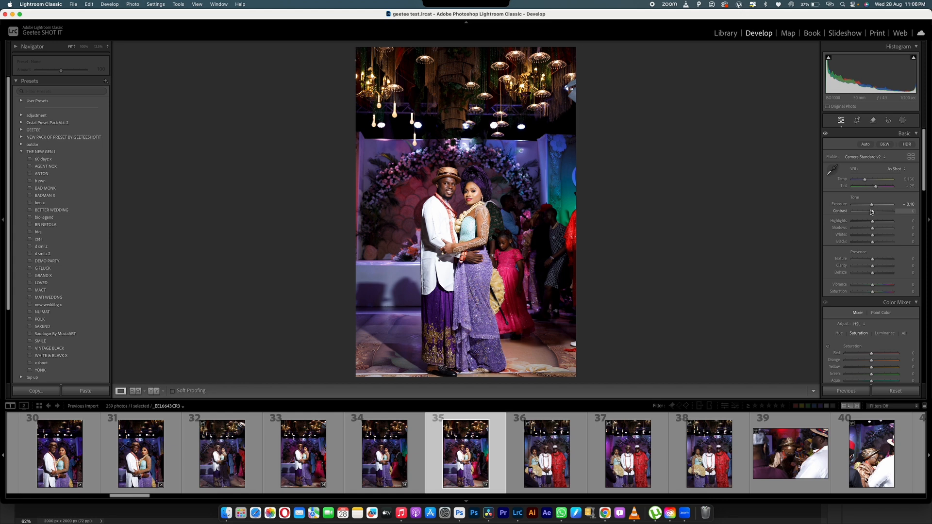
{"action": "key", "text": "equal"}
{"action": "key", "text": "equal"}
{"action": "key", "text": "equal"}
{"action": "key", "text": "minus"}
{"action": "key", "text": "minus"}
{"action": "key", "text": "minus"}
{"action": "key", "text": "minus"}
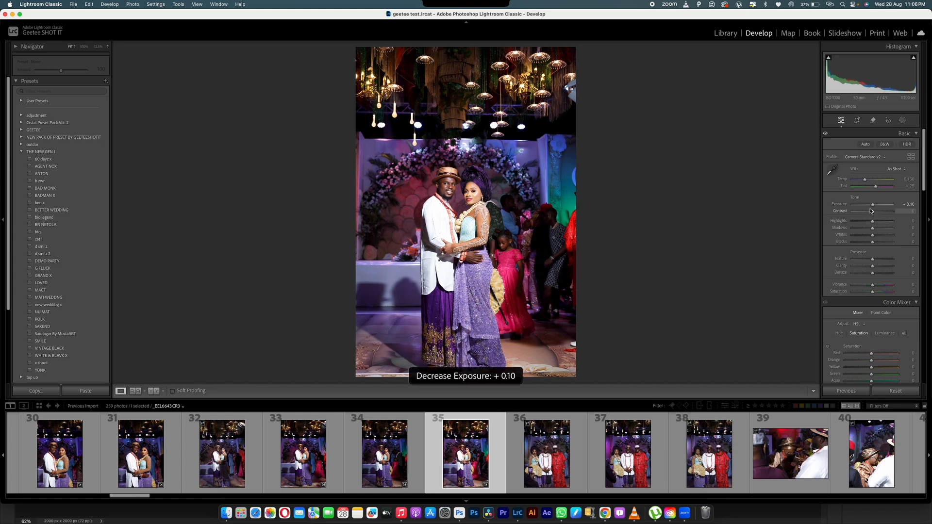
{"action": "key", "text": "minus"}
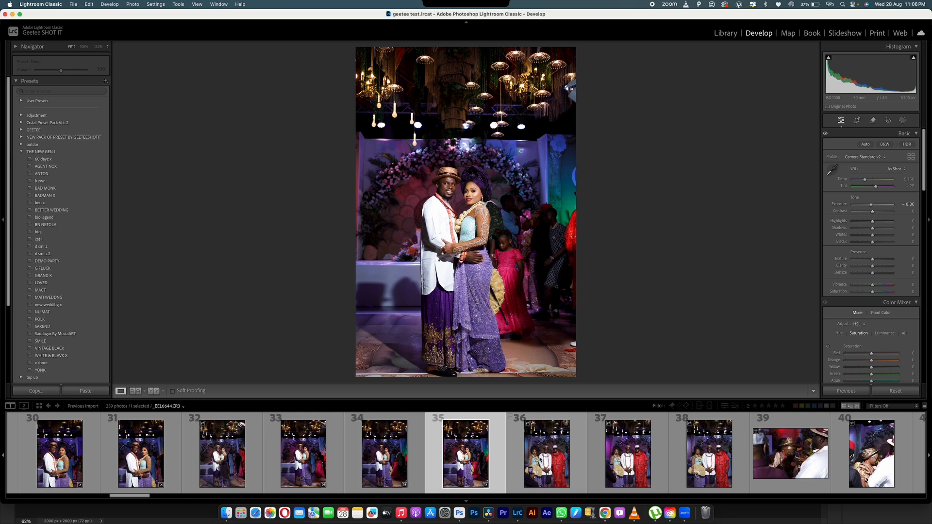
- Apply Auto tone to photo 38 (Exposure +0.32, Highlights -63, Shadows +52) and select frames 30–38
{"action": "left_click", "coordinate": [722, 449]}
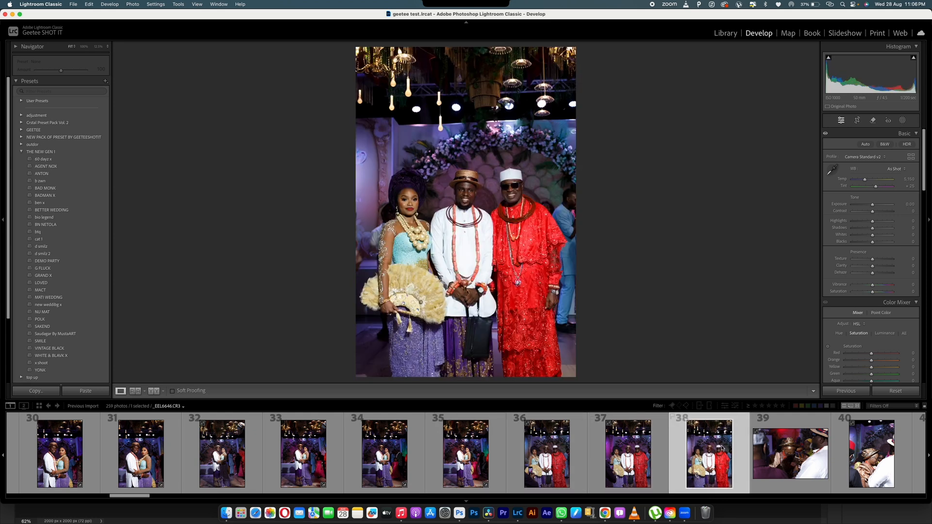
{"action": "left_click_drag", "start_coordinate": [873, 204], "coordinate": [874, 205]}
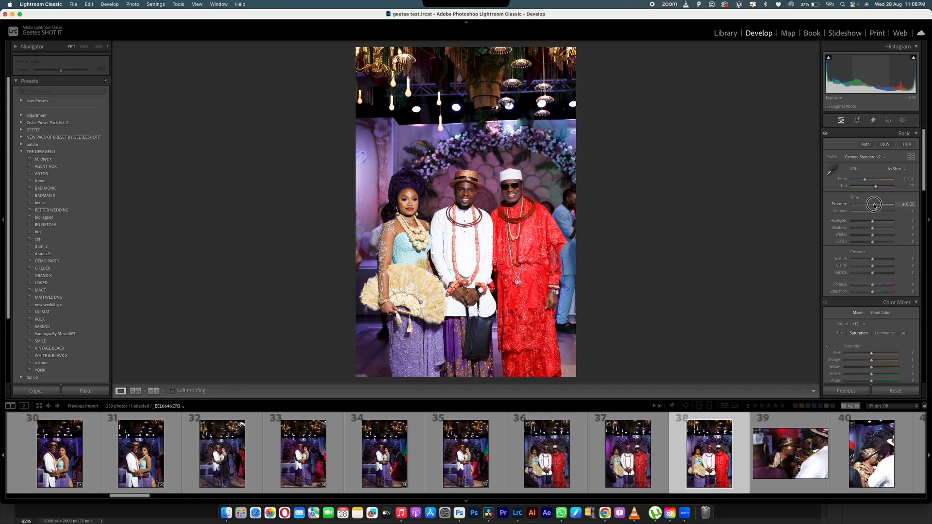
{"action": "left_click", "coordinate": [865, 145]}
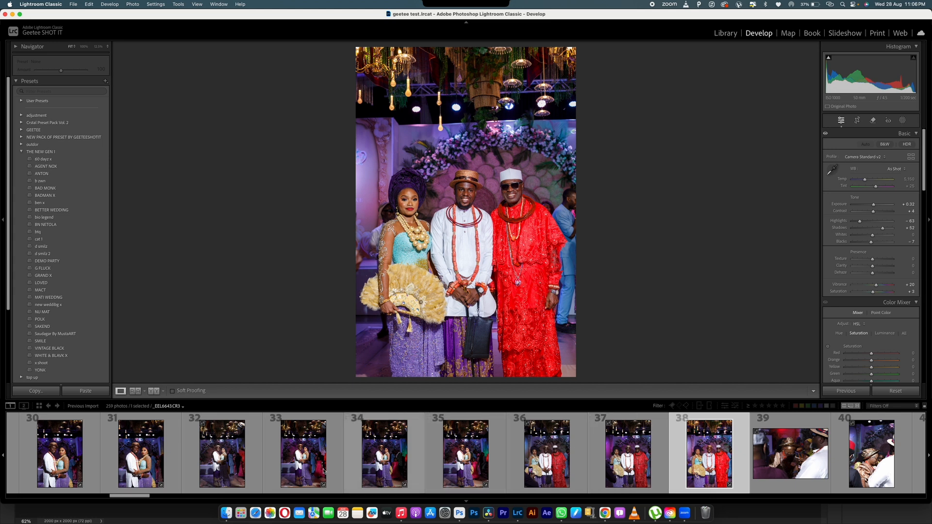
{"action": "left_click", "coordinate": [80, 473], "text": "shift"}
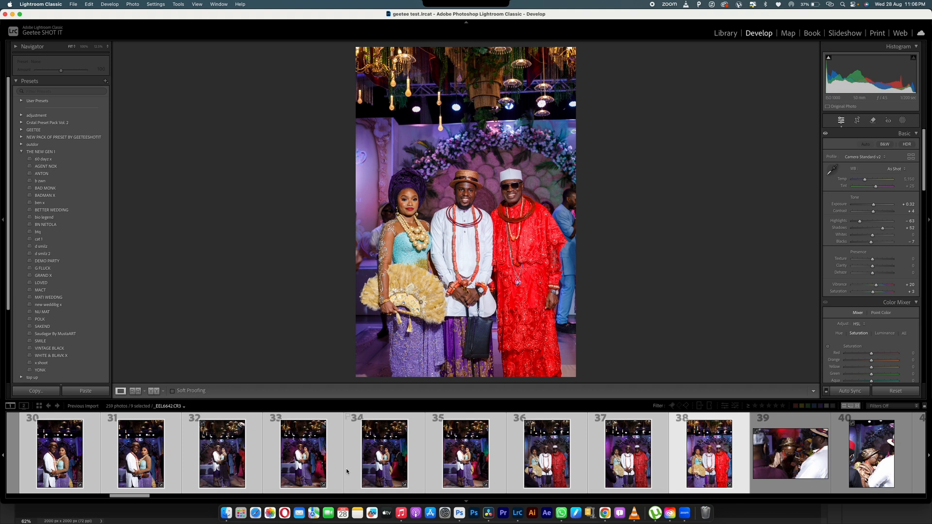
- Synchronize photo 38's settings, excluding masking, onto frames 30–37, then view photo 35
{"action": "key", "text": "super+shift+s"}
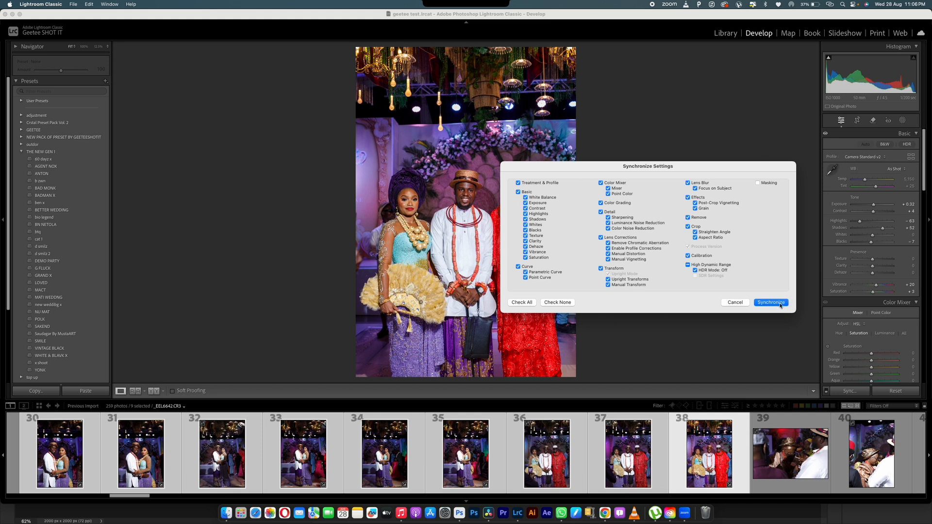
{"action": "left_click", "coordinate": [780, 304]}
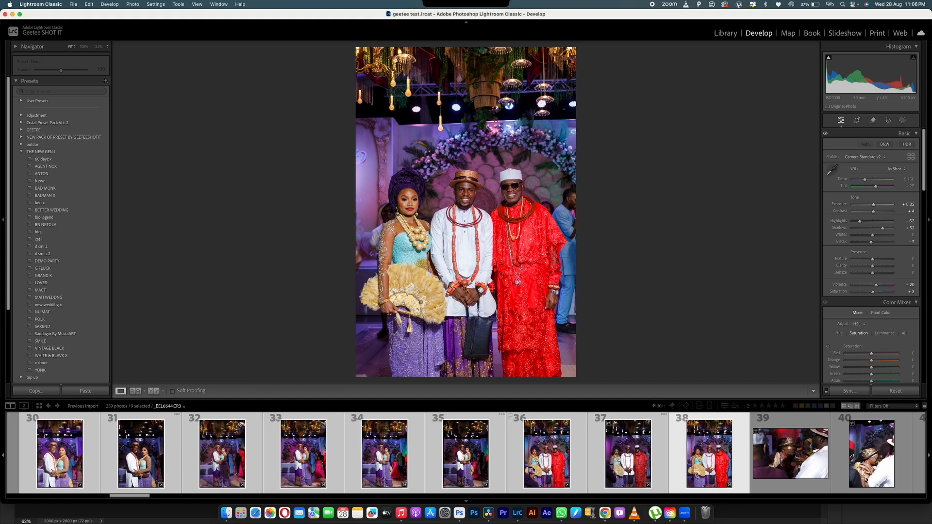
{"action": "left_click", "coordinate": [462, 443]}
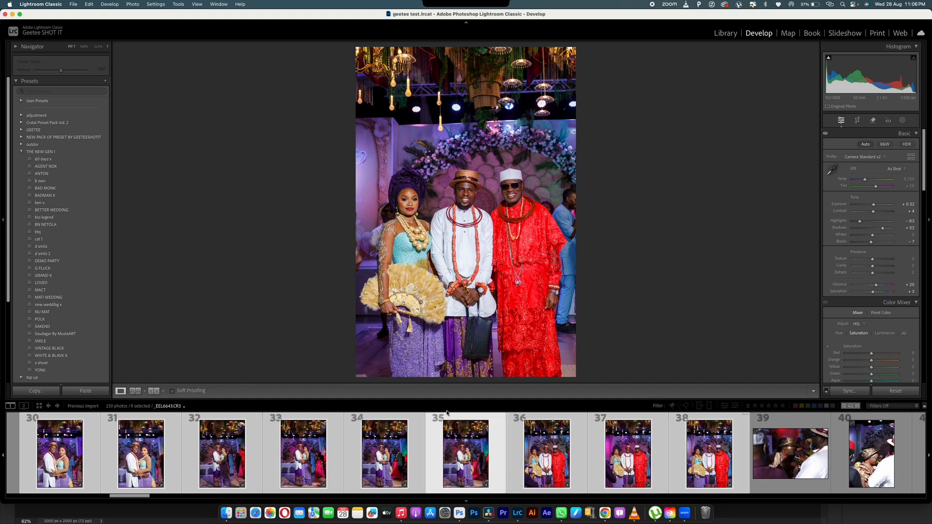
- Inspect photo 33 zoomed in and lower its Shadows to +21
{"action": "left_click", "coordinate": [384, 460]}
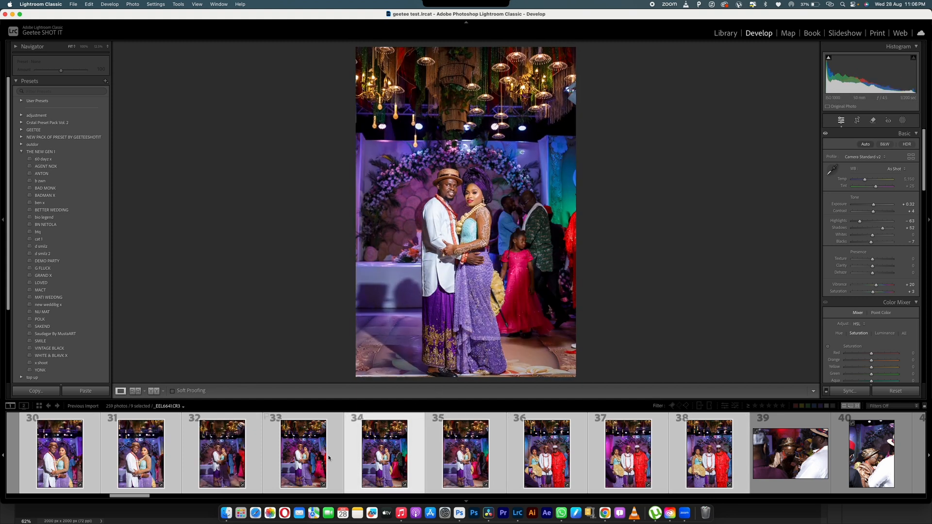
{"action": "left_click", "coordinate": [286, 462]}
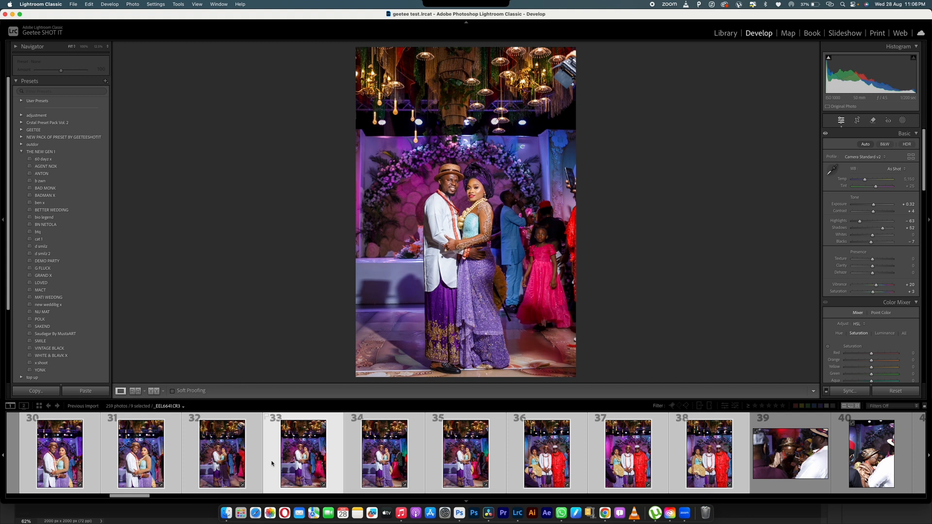
{"action": "left_click", "coordinate": [452, 187]}
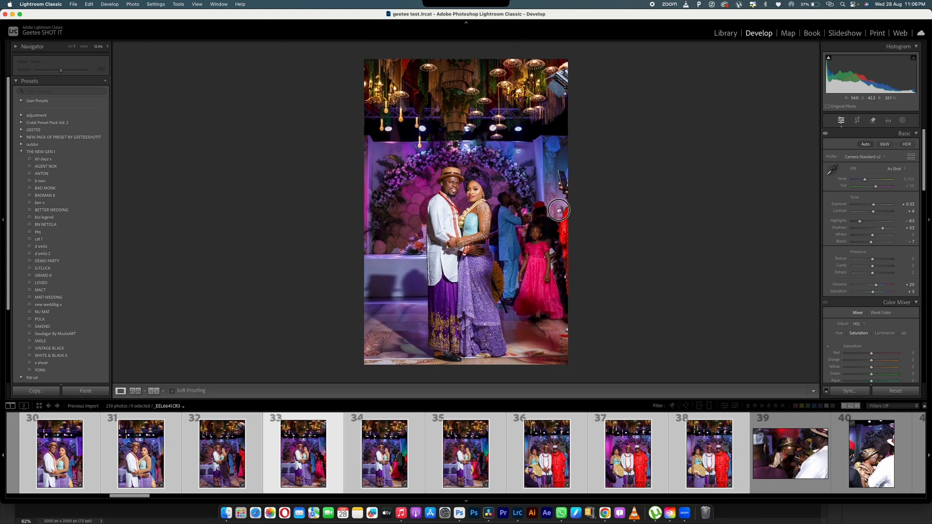
{"action": "left_click", "coordinate": [452, 187]}
{"action": "left_click", "coordinate": [452, 188]}
{"action": "left_click", "coordinate": [452, 188]}
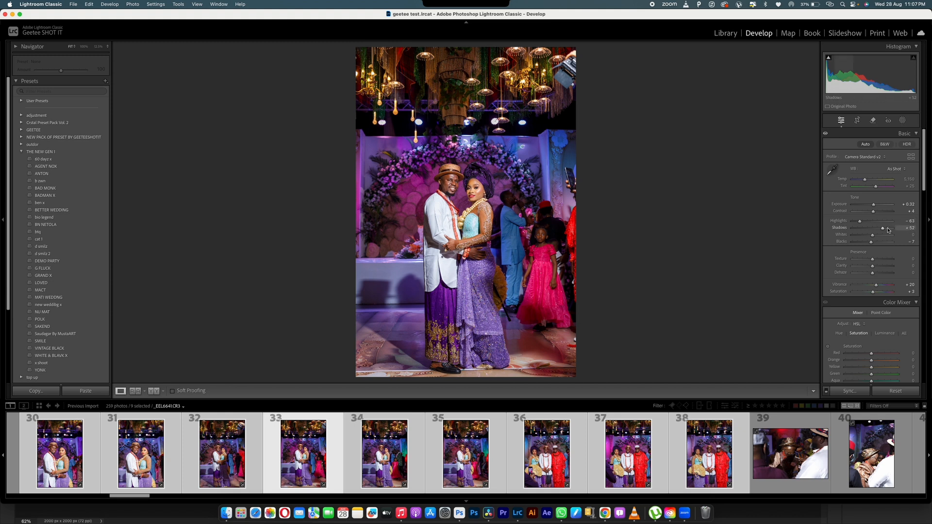
{"action": "left_click_drag", "start_coordinate": [883, 228], "coordinate": [877, 230]}
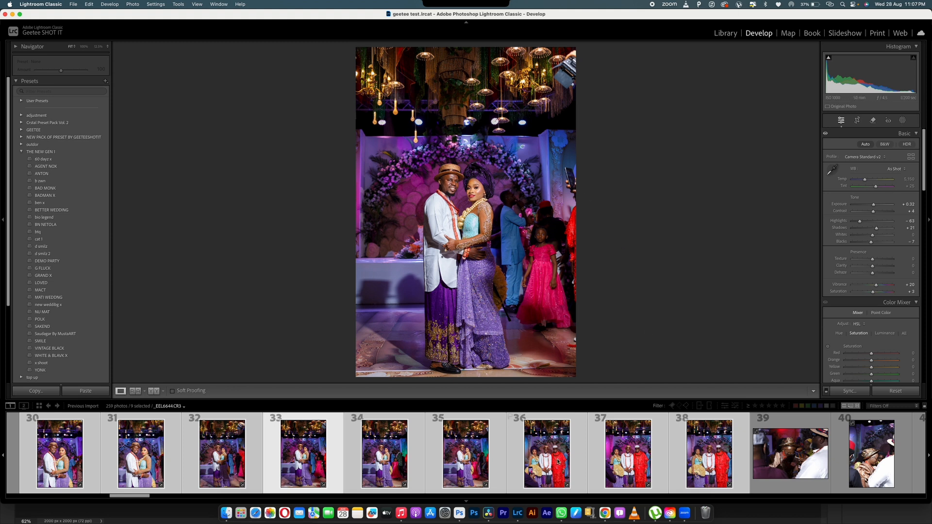
- Synchronize the Shadows change across the nine selected frames
{"action": "key", "text": "super+shift+s"}
{"action": "key", "text": "Return"}
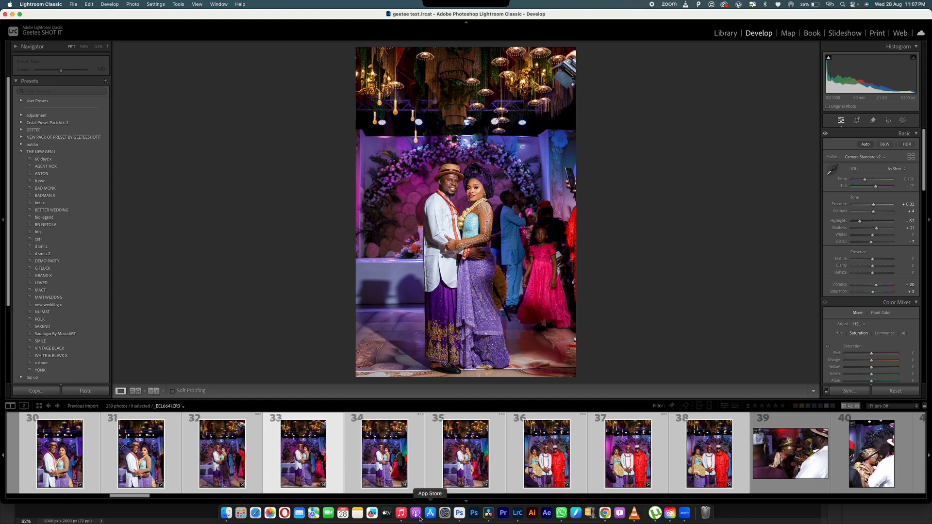
{"action": "left_click_drag", "start_coordinate": [129, 496], "coordinate": [157, 495]}
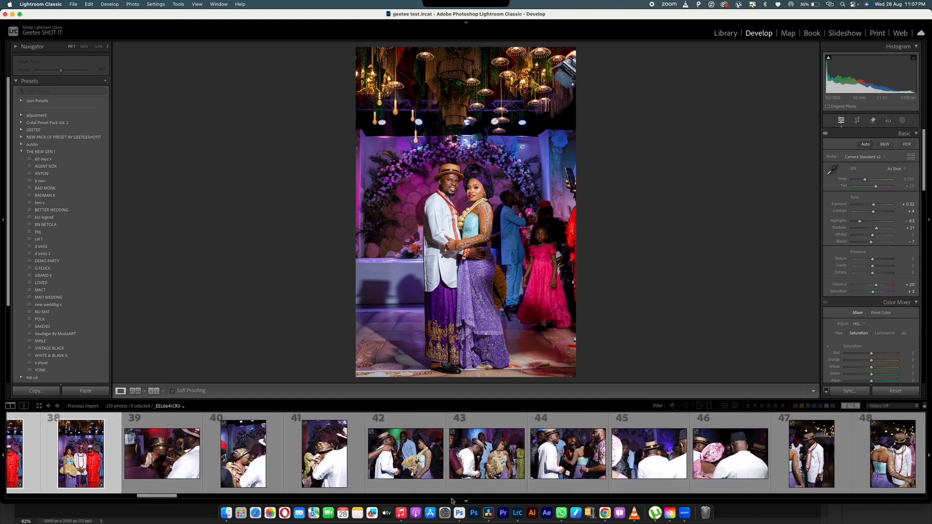
- Extend the selection through frame 46, synchronize the edits across it, and view photo 42
{"action": "left_click", "coordinate": [738, 469], "text": "shift"}
{"action": "key", "text": "super"}
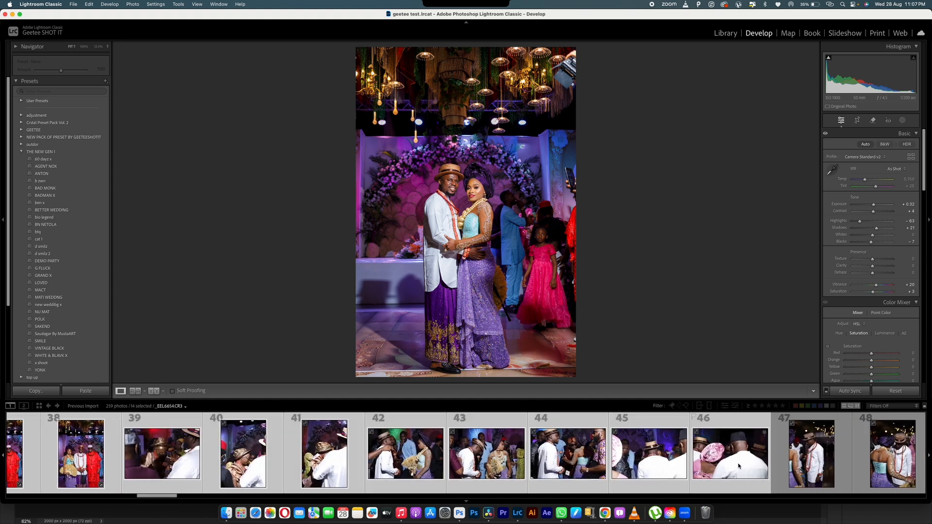
{"action": "key", "text": "super+shift+s"}
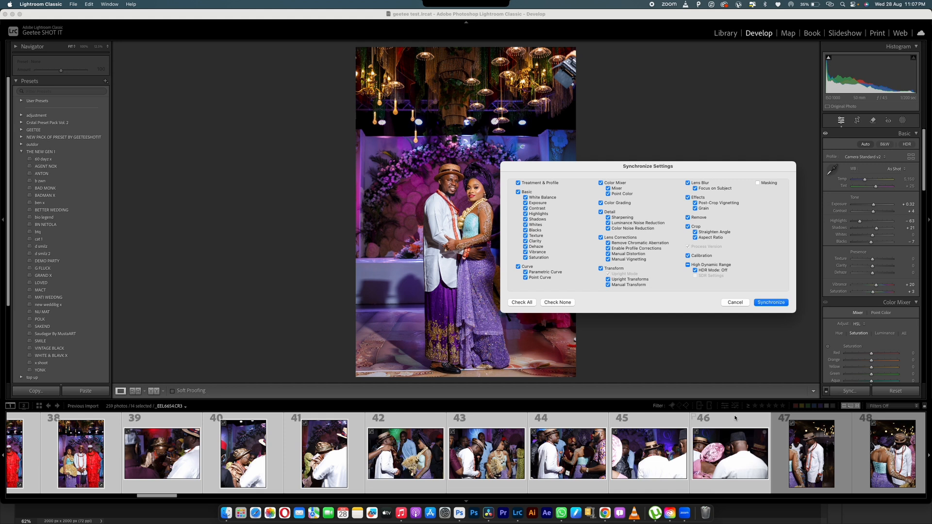
{"action": "left_click", "coordinate": [763, 306]}
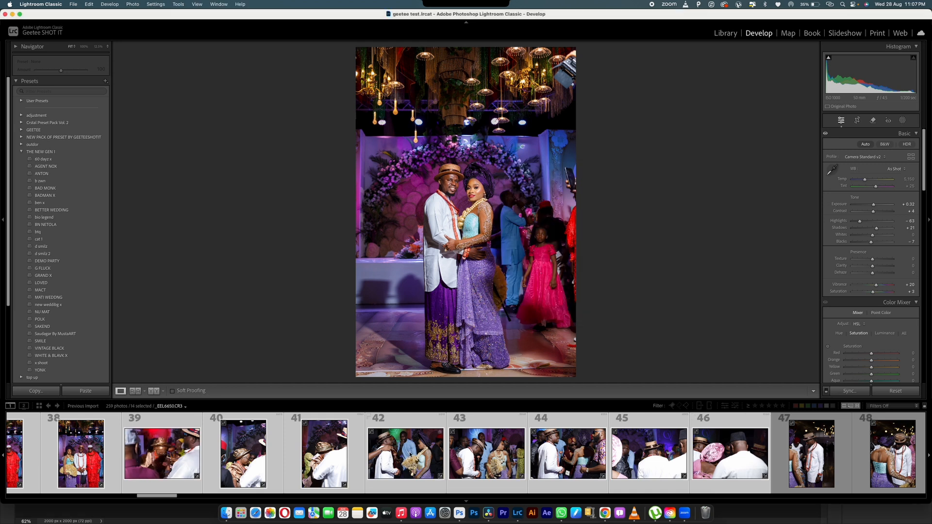
{"action": "left_click", "coordinate": [401, 471]}
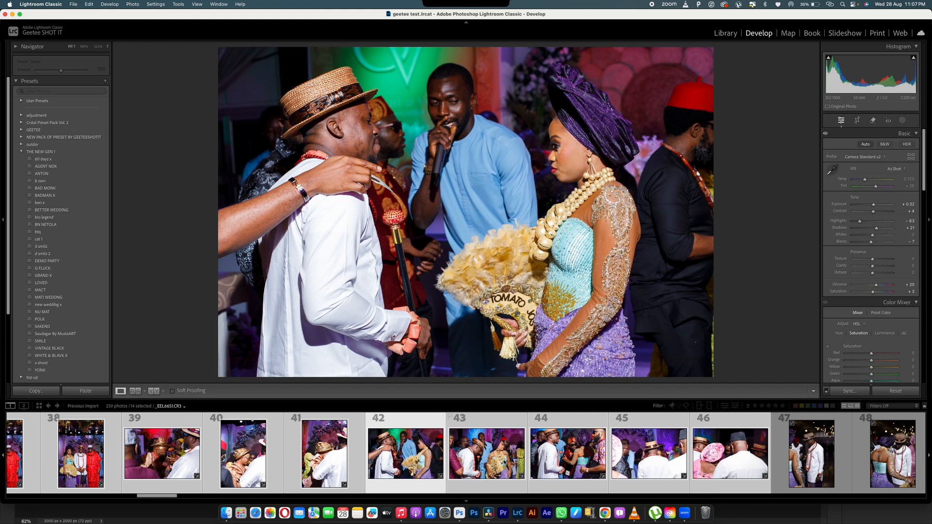
- Review photos 43 and 44, then raise the exposure on photos 47 and 48
{"action": "left_click", "coordinate": [505, 462]}
{"action": "left_click", "coordinate": [570, 447]}
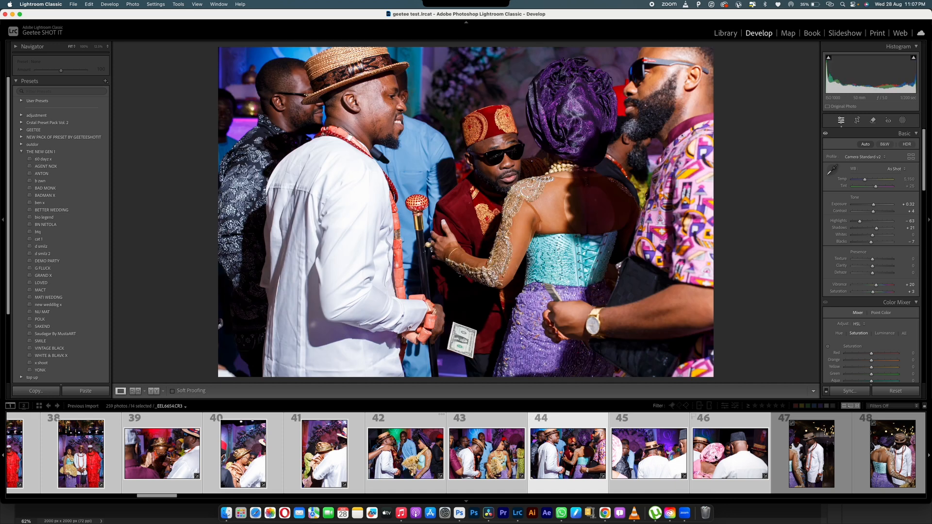
{"action": "left_click", "coordinate": [820, 456]}
{"action": "key", "text": "="}
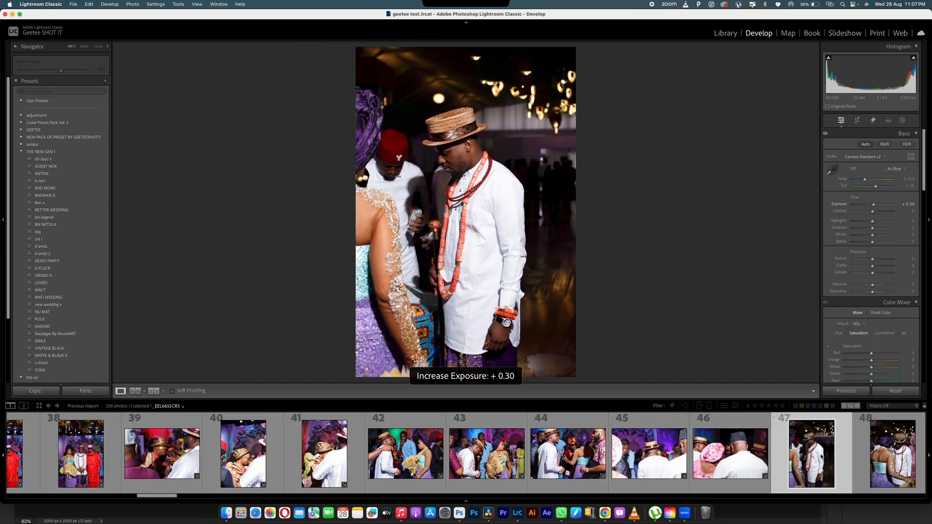
{"action": "key", "text": "="}
{"action": "key", "text": "="}
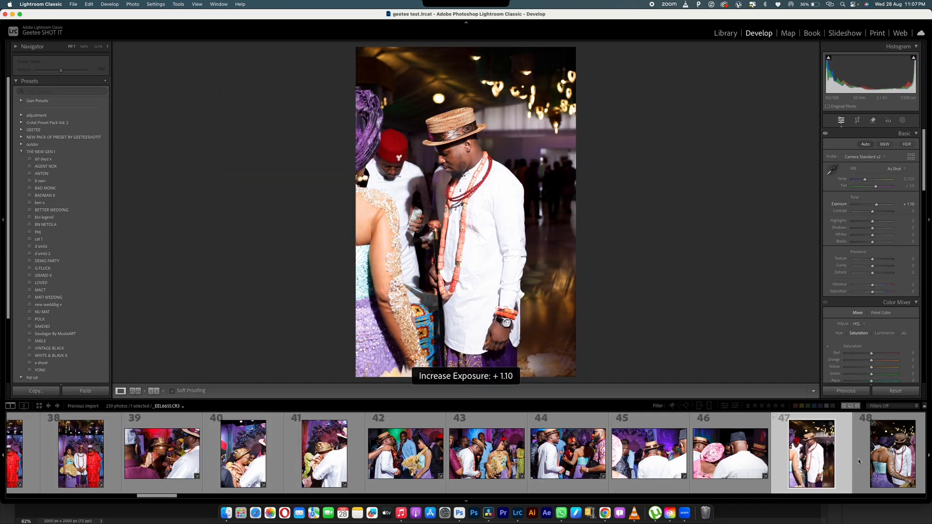
{"action": "left_click", "coordinate": [881, 460]}
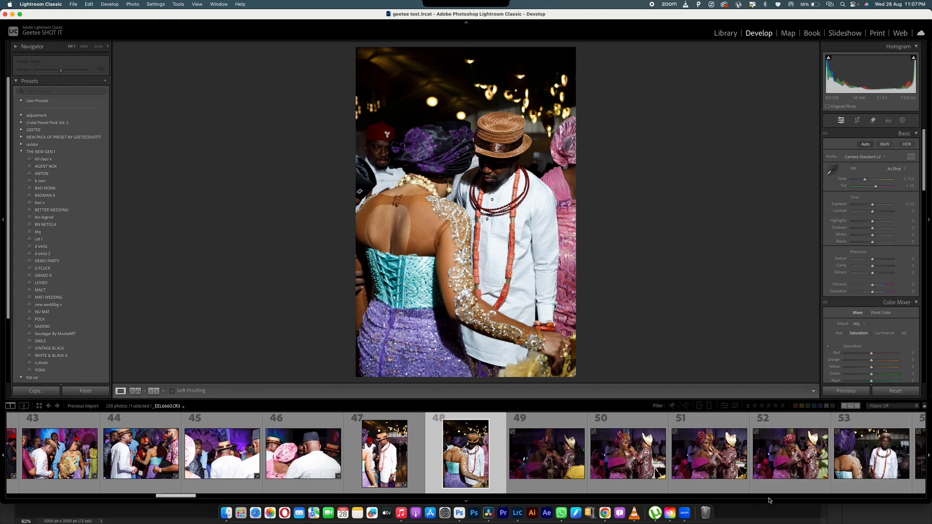
{"action": "key", "text": "="}
{"action": "key", "text": "="}
{"action": "key", "text": "="}
{"action": "key", "text": "="}
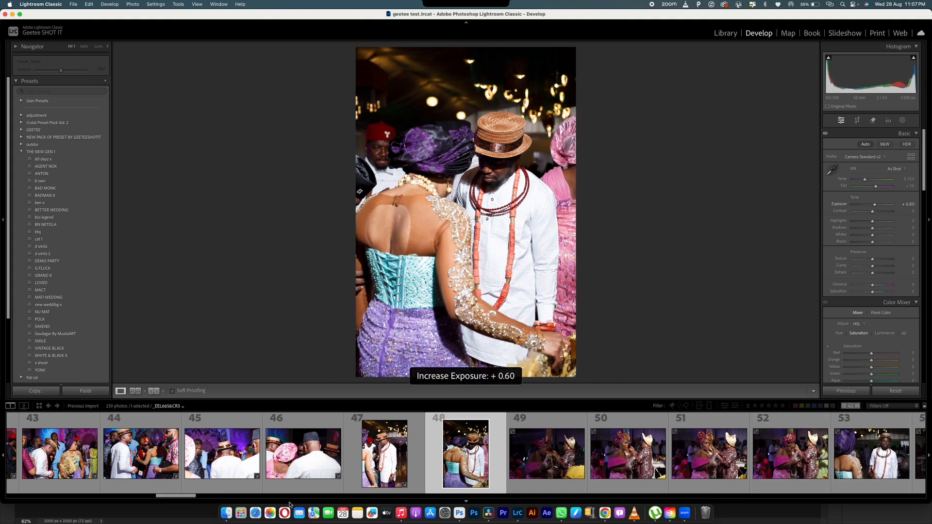
- Adjust the exposure on photo 56 and raise it on photo 58
{"action": "left_click_drag", "start_coordinate": [165, 499], "coordinate": [187, 499]}
{"action": "left_click", "coordinate": [603, 460]}
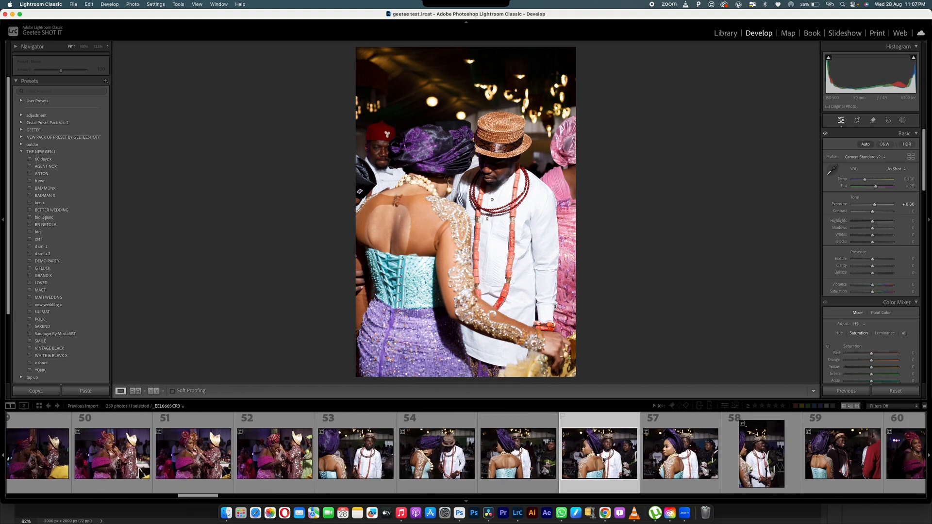
{"action": "key", "text": "="}
{"action": "key", "text": "="}
{"action": "key", "text": "="}
{"action": "key", "text": "="}
{"action": "key", "text": "minus"}
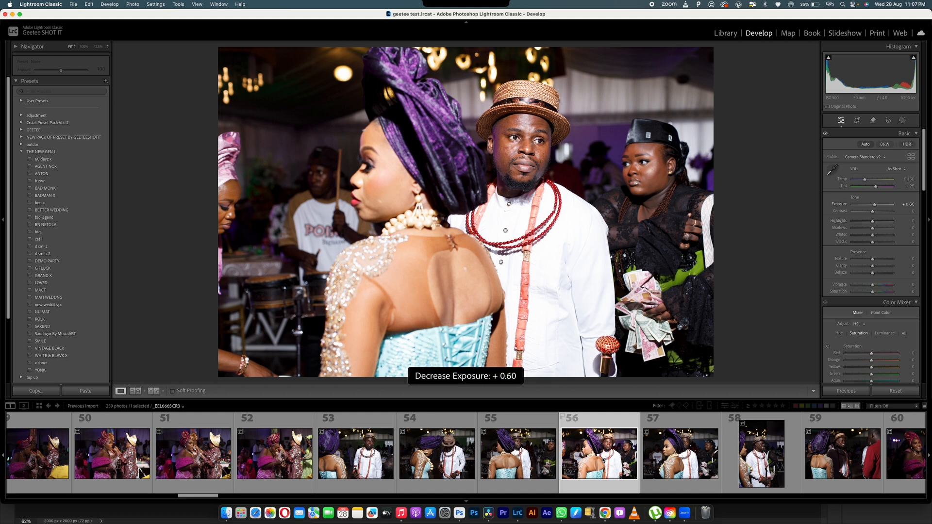
{"action": "key", "text": "minus"}
{"action": "key", "text": "minus"}
{"action": "key", "text": "minus"}
{"action": "key", "text": "minus"}
{"action": "key", "text": "Right"}
{"action": "key", "text": "Right"}
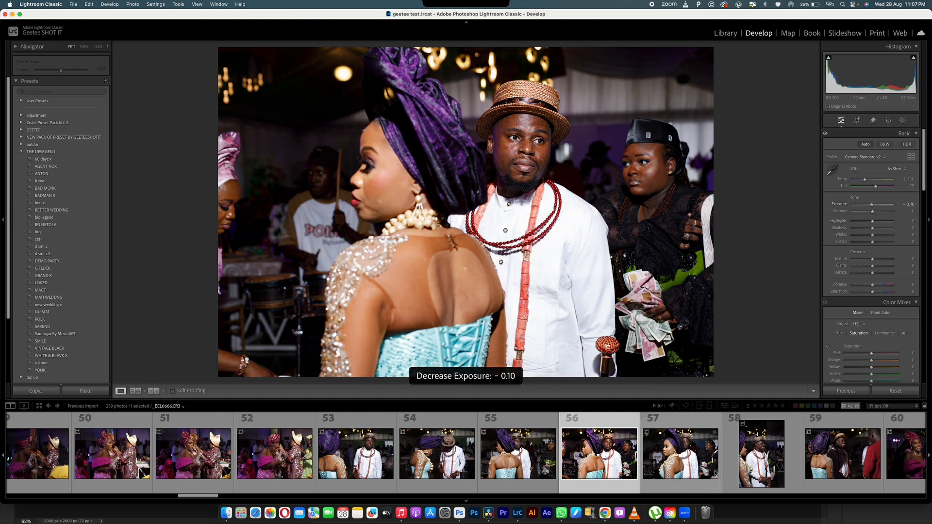
{"action": "key", "text": "equal"}
{"action": "key", "text": "equal"}
{"action": "key", "text": "equal"}
{"action": "key", "text": "equal"}
{"action": "key", "text": "equal"}
{"action": "key", "text": "equal"}
{"action": "key", "text": "equal"}
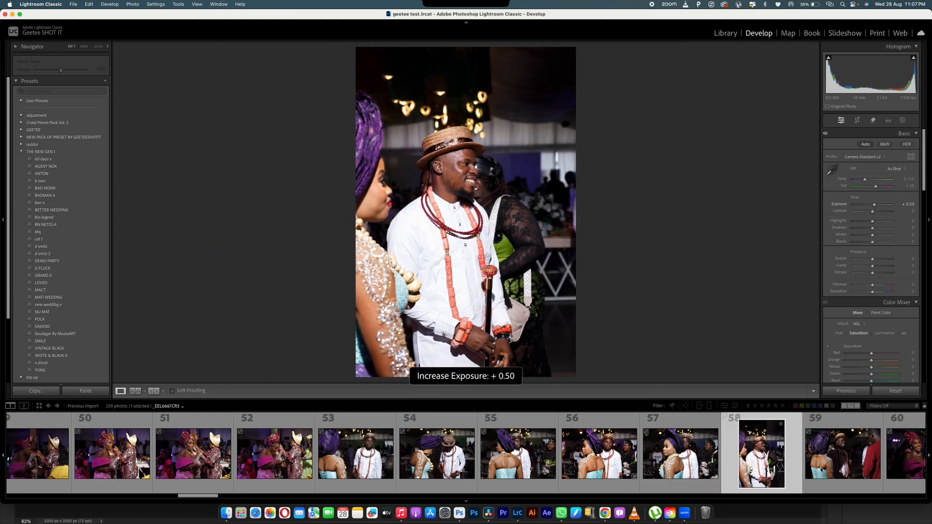
- Raise photo 59's exposure to +0.60 and photo 60's to +0.80
{"action": "left_click", "coordinate": [840, 470]}
{"action": "key", "text": "equal"}
{"action": "key", "text": "equal"}
{"action": "key", "text": "equal"}
{"action": "key", "text": "equal"}
{"action": "key", "text": "equal"}
{"action": "key", "text": "equal"}
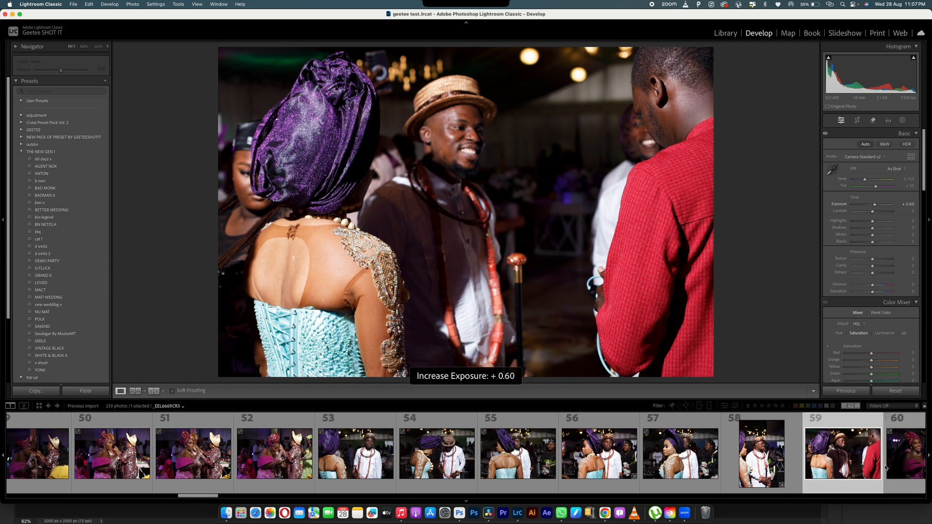
{"action": "left_click", "coordinate": [902, 461]}
{"action": "key", "text": "equal"}
{"action": "key", "text": "equal"}
{"action": "key", "text": "equal"}
{"action": "key", "text": "equal"}
{"action": "key", "text": "equal"}
{"action": "key", "text": "equal"}
{"action": "key", "text": "equal"}
{"action": "key", "text": "equal"}
{"action": "key", "text": "equal"}
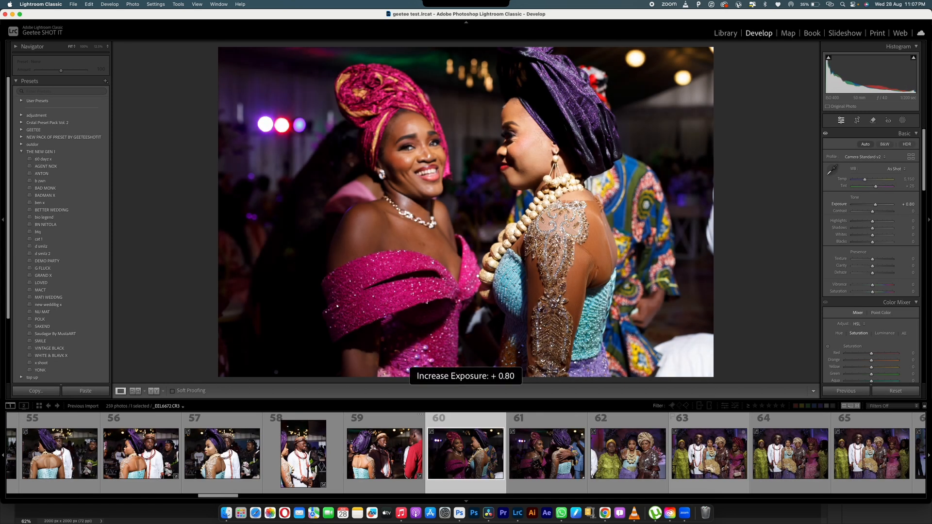
- Boost Blue Primary Saturation, set Highlights -42 and Whites -24, then view Before/After side by side
{"action": "scroll", "coordinate": [873, 355], "scroll_direction": "down", "scroll_amount": 6}
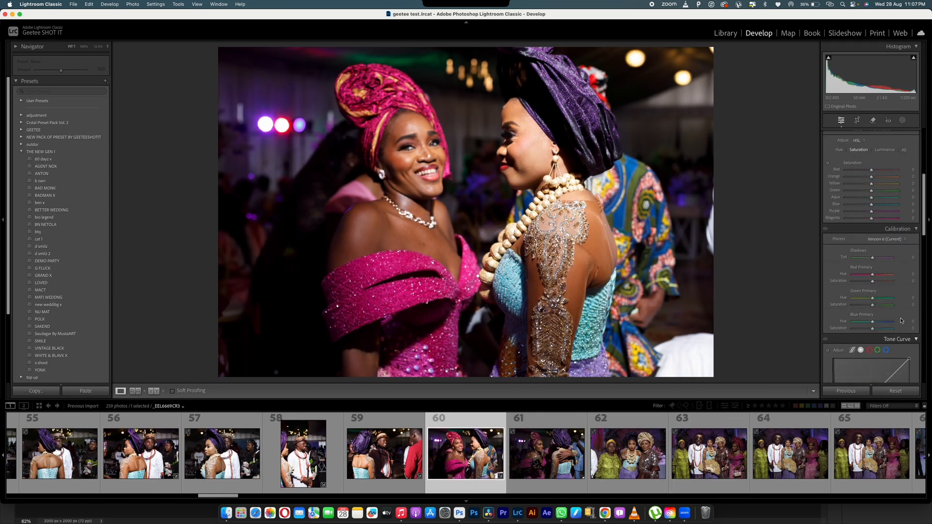
{"action": "mouse_move", "coordinate": [871, 356]}
{"action": "left_mouse_down"}
{"action": "mouse_move", "coordinate": [882, 354]}
{"action": "mouse_move", "coordinate": [858, 350]}
{"action": "mouse_move", "coordinate": [881, 352]}
{"action": "left_mouse_up"}
{"action": "scroll", "coordinate": [873, 246], "scroll_direction": "up", "scroll_amount": 5}
{"action": "mouse_move", "coordinate": [872, 235]}
{"action": "left_mouse_down"}
{"action": "mouse_move", "coordinate": [858, 236]}
{"action": "mouse_move", "coordinate": [867, 222]}
{"action": "mouse_move", "coordinate": [872, 236]}
{"action": "mouse_move", "coordinate": [862, 237]}
{"action": "left_mouse_up"}
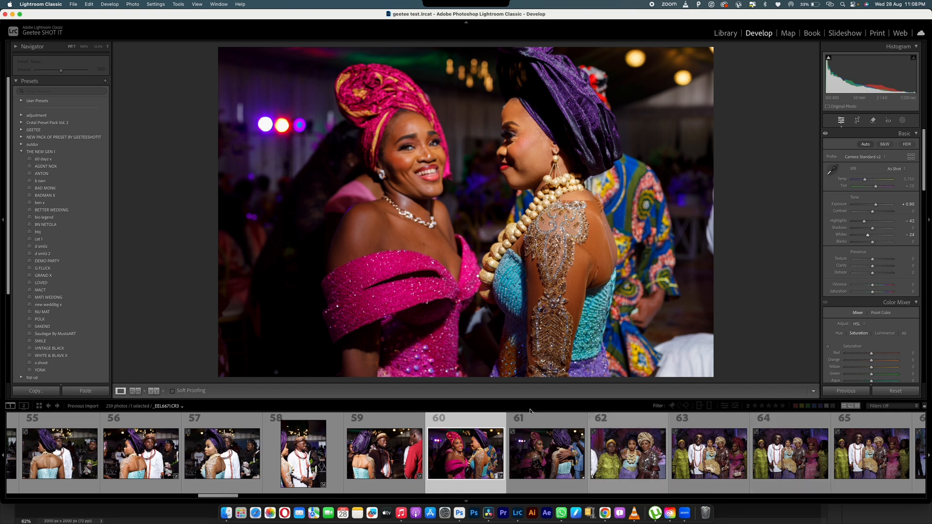
{"action": "left_click", "coordinate": [154, 390]}
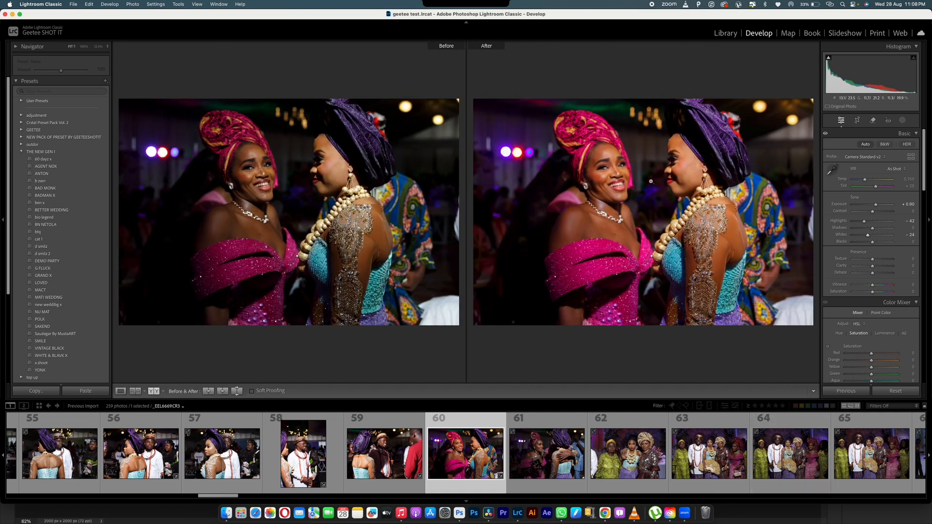
- Set Calibration Blue Primary Saturation to +45 and reset Red Primary Saturation to 0
{"action": "scroll", "coordinate": [872, 291], "scroll_direction": "down", "scroll_amount": 6}
{"action": "left_click_drag", "start_coordinate": [872, 331], "coordinate": [860, 283]}
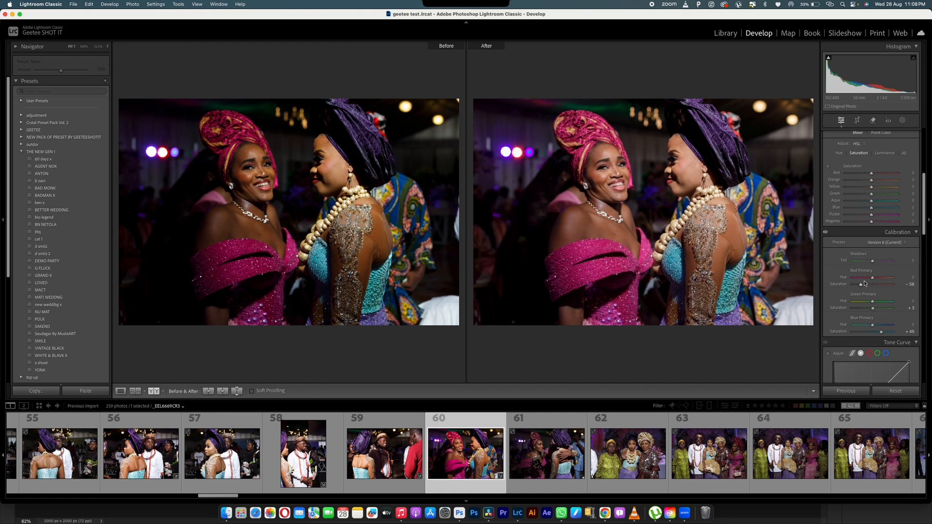
{"action": "double_click", "coordinate": [861, 283]}
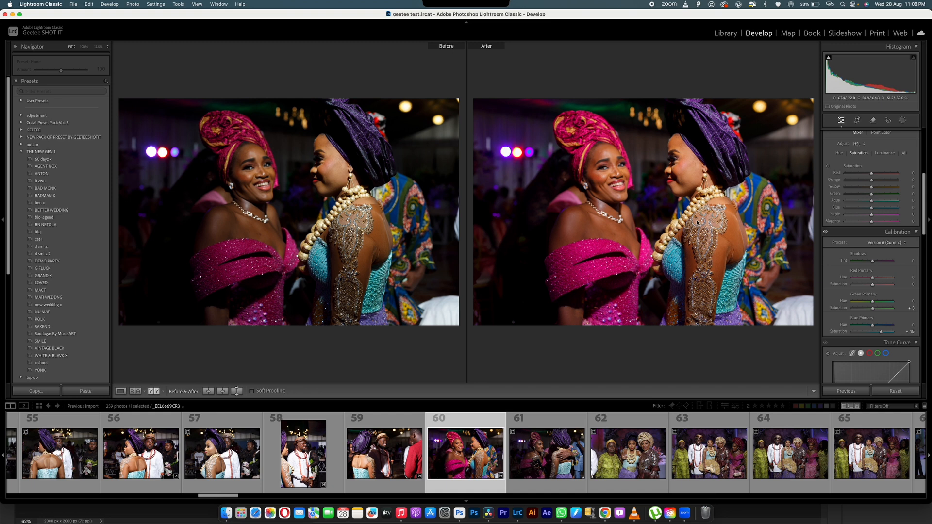
- Settle photo 60's exposure at +1.20 and pull Highlights and Whites further down
{"action": "scroll", "coordinate": [718, 247], "scroll_direction": "up", "scroll_amount": 5}
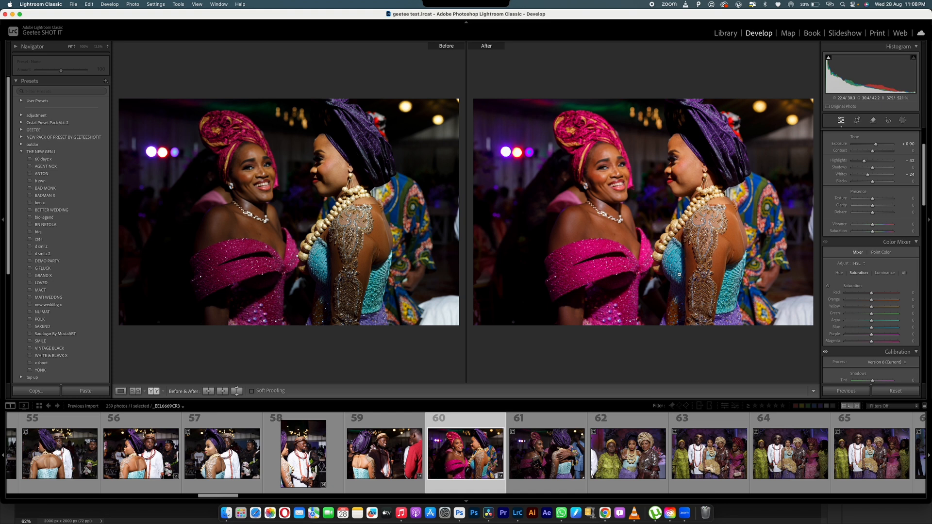
{"action": "key", "text": "equal"}
{"action": "key", "text": "equal"}
{"action": "key", "text": "equal"}
{"action": "key", "text": "minus"}
{"action": "key", "text": "minus"}
{"action": "key", "text": "minus"}
{"action": "key", "text": "minus"}
{"action": "key", "text": "minus"}
{"action": "key", "text": "minus"}
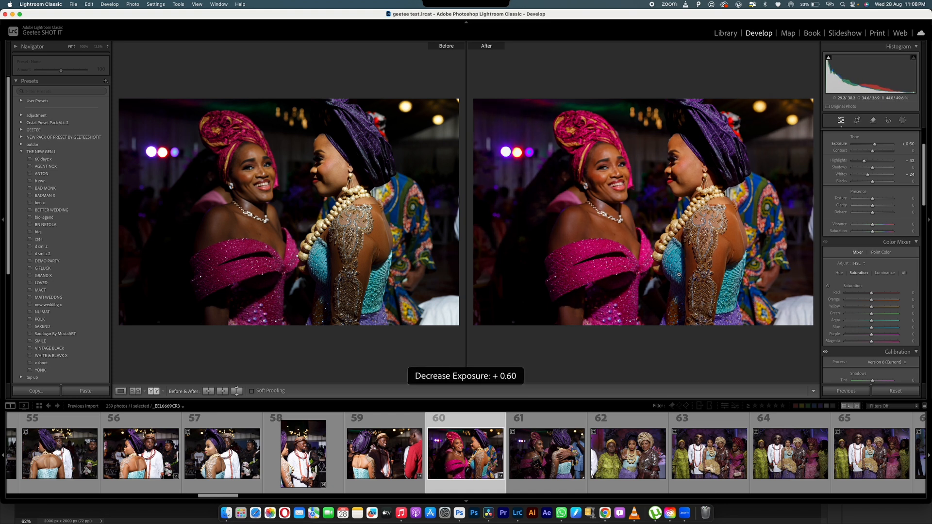
{"action": "key", "text": "equal"}
{"action": "key", "text": "equal"}
{"action": "key", "text": "equal"}
{"action": "key", "text": "equal"}
{"action": "key", "text": "equal"}
{"action": "key", "text": "equal"}
{"action": "key", "text": "minus"}
{"action": "key", "text": "minus"}
{"action": "key", "text": "minus"}
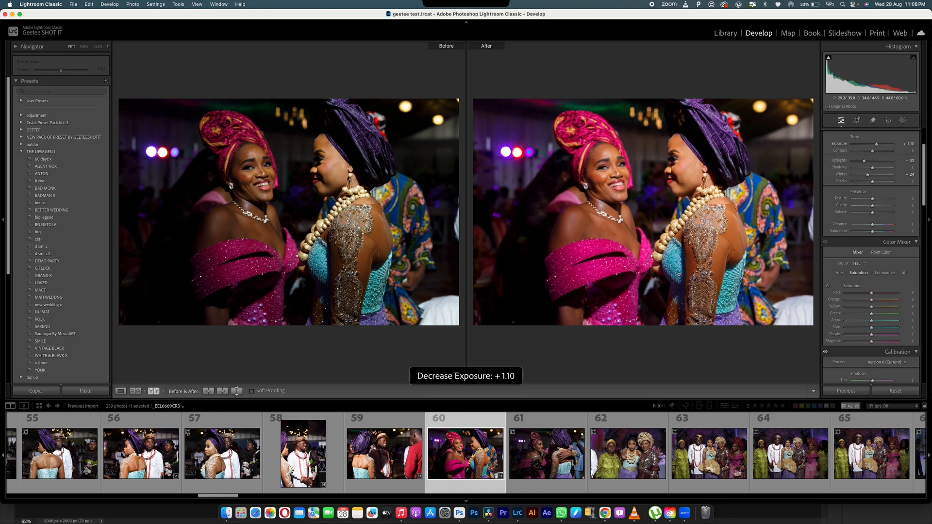
{"action": "key", "text": "minus"}
{"action": "key", "text": "minus"}
{"action": "key", "text": "minus"}
{"action": "key", "text": "minus"}
{"action": "key", "text": "equal"}
{"action": "key", "text": "equal"}
{"action": "key", "text": "equal"}
{"action": "key", "text": "equal"}
{"action": "key", "text": "equal"}
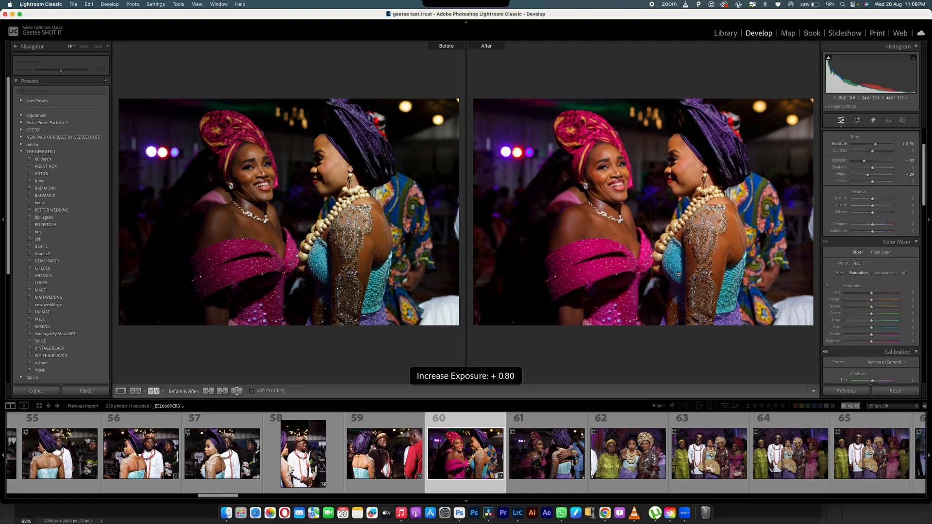
{"action": "key", "text": "equal"}
{"action": "key", "text": "equal"}
{"action": "key", "text": "equal"}
{"action": "key", "text": "equal"}
{"action": "key", "text": "minus"}
{"action": "key", "text": "minus"}
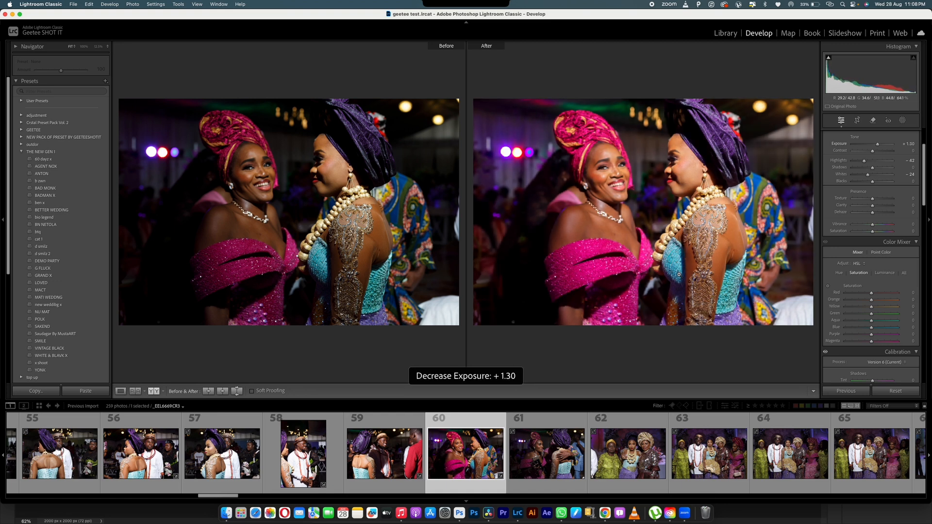
{"action": "scroll", "coordinate": [859, 214], "scroll_direction": "up", "scroll_amount": 2}
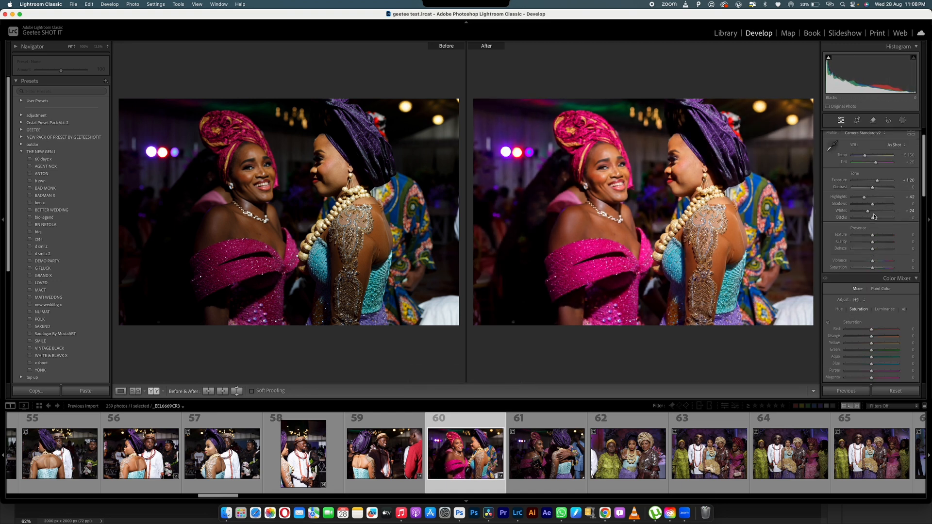
{"action": "mouse_move", "coordinate": [867, 211]}
{"action": "left_mouse_down"}
{"action": "mouse_move", "coordinate": [859, 212]}
{"action": "mouse_move", "coordinate": [860, 198]}
{"action": "mouse_move", "coordinate": [862, 211]}
{"action": "left_mouse_up"}
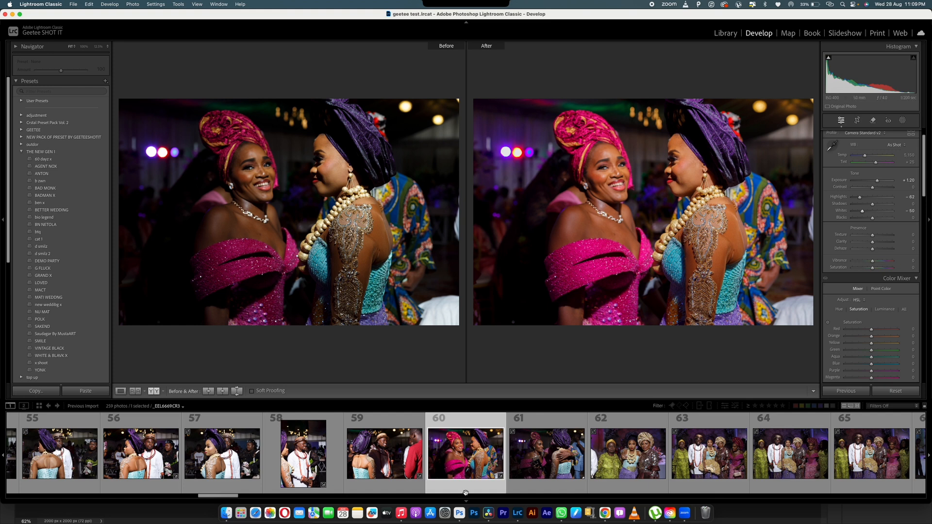
- Sync photo 60's edits onto photos 61 and 62, then lower photo 62's exposure to +0.45
{"action": "left_click", "coordinate": [652, 459], "text": "shift"}
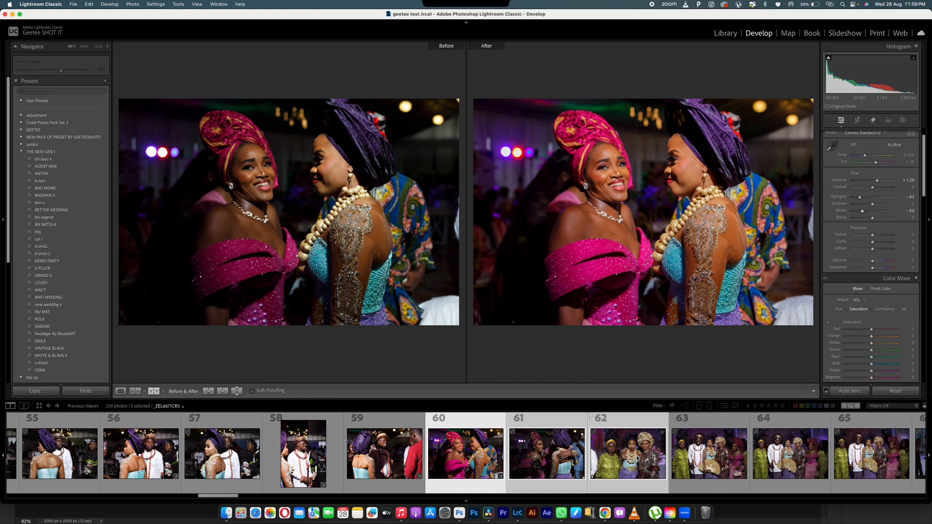
{"action": "key", "text": "super+shift+s"}
{"action": "left_click", "coordinate": [772, 302]}
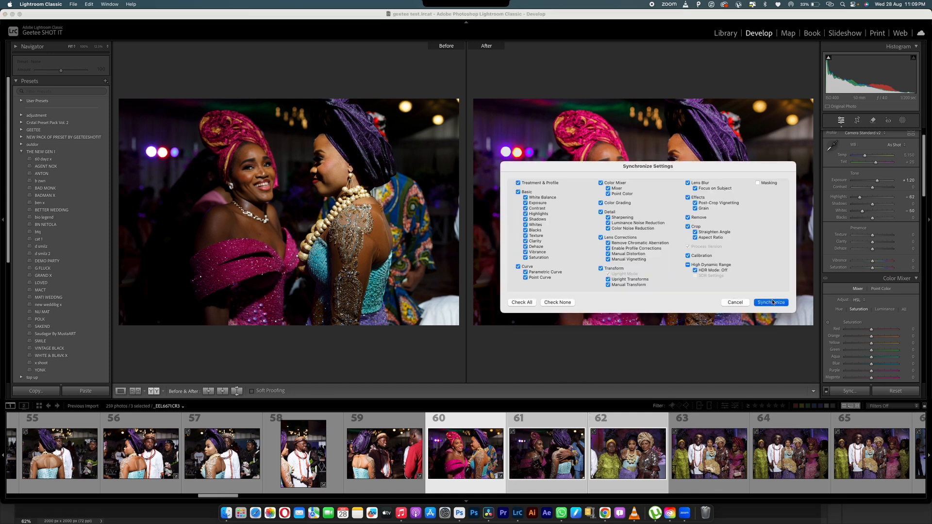
{"action": "left_click", "coordinate": [628, 457]}
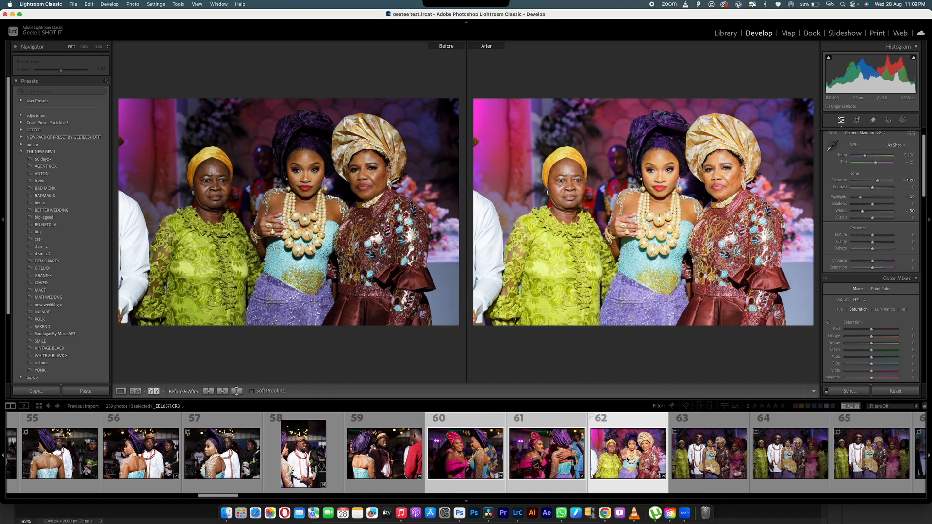
{"action": "left_click_drag", "start_coordinate": [878, 180], "coordinate": [875, 183]}
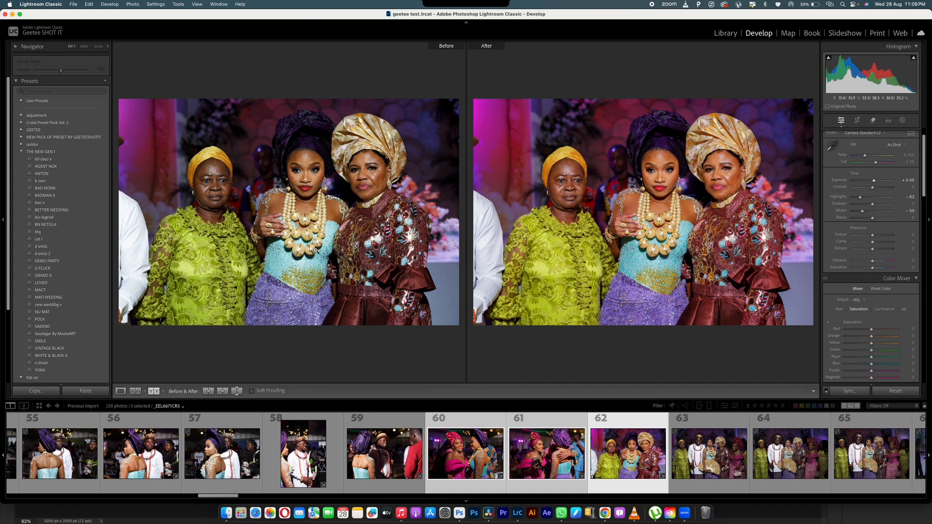
{"action": "key", "text": "super+shift+e"}
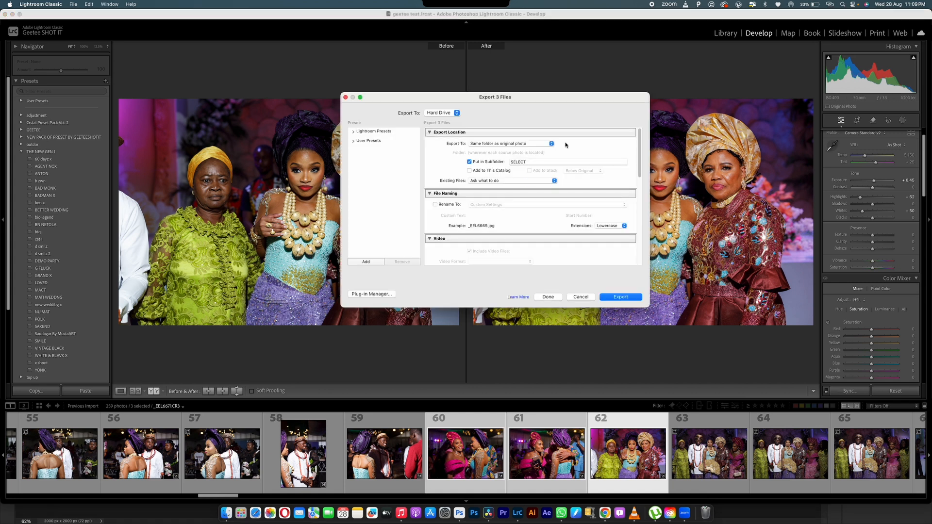
{"action": "scroll", "coordinate": [635, 202], "scroll_direction": "down", "scroll_amount": 10}
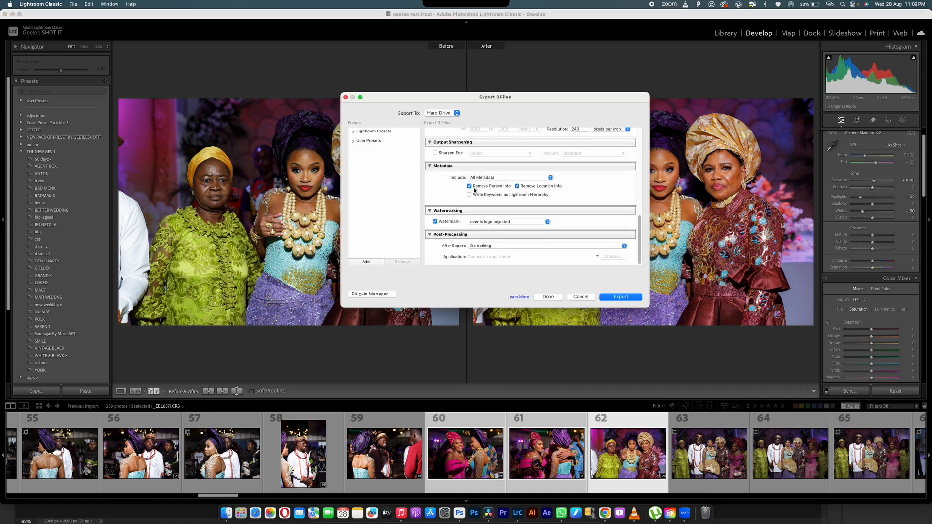
{"action": "left_click", "coordinate": [490, 221]}
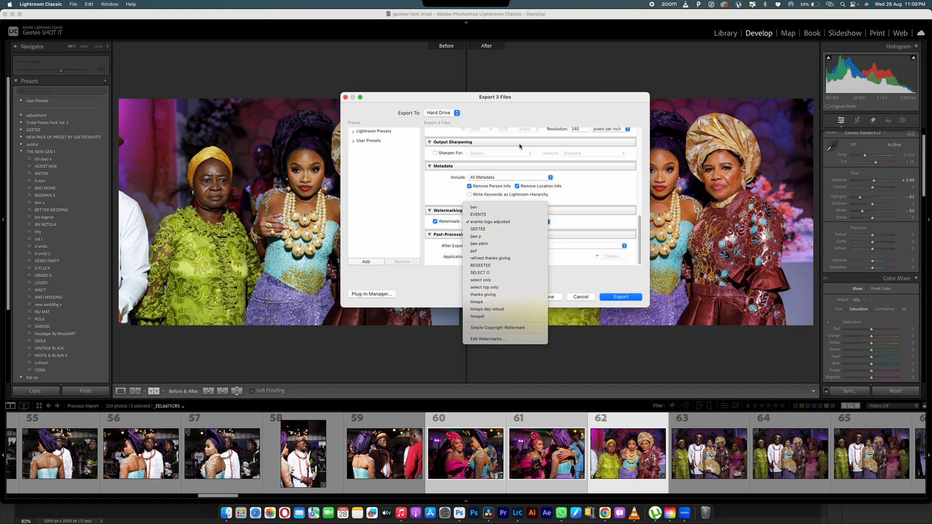
{"action": "left_click", "coordinate": [504, 100]}
{"action": "left_click", "coordinate": [579, 296]}
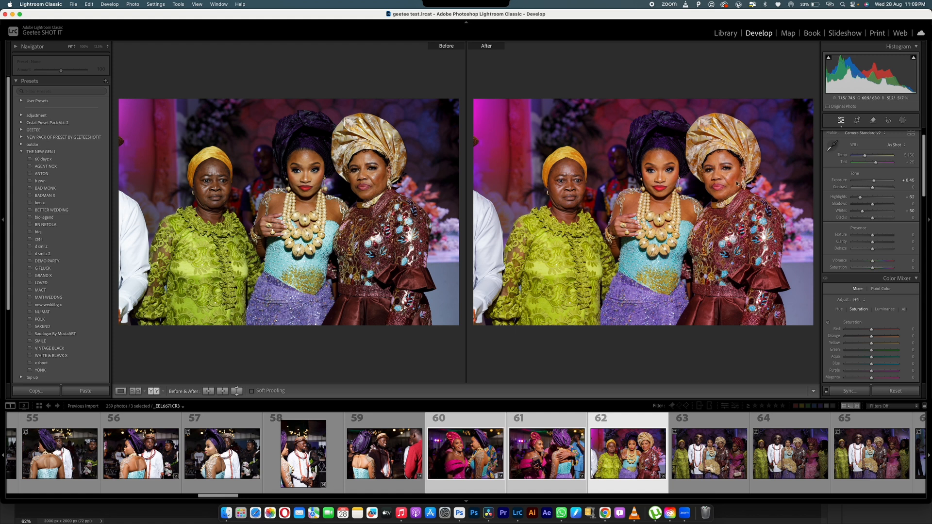
{"action": "left_click", "coordinate": [718, 174]}
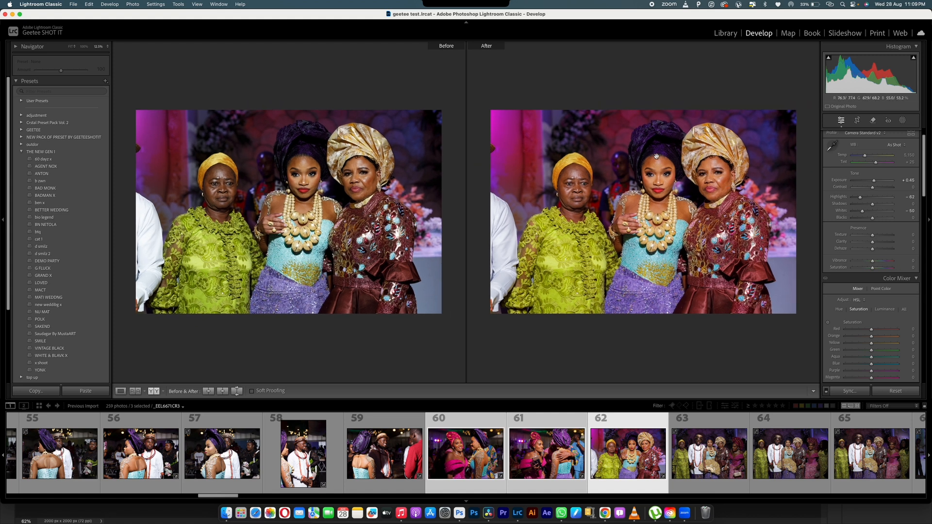